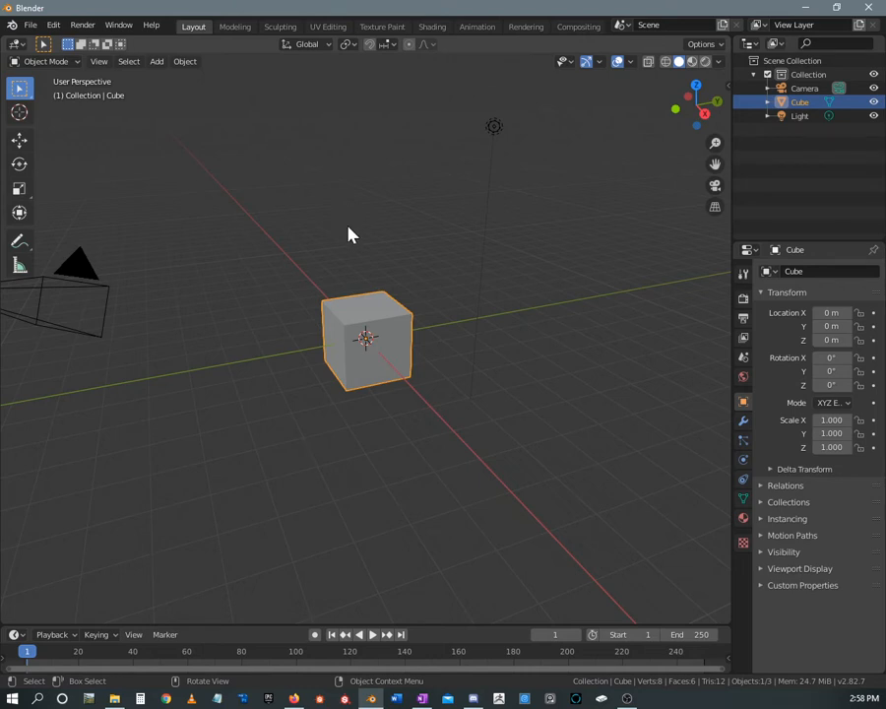
# Step: Set the default cube's X, Y and Z dimensions to 1 m each, working from the front view
pyautogui.press('KP_1')
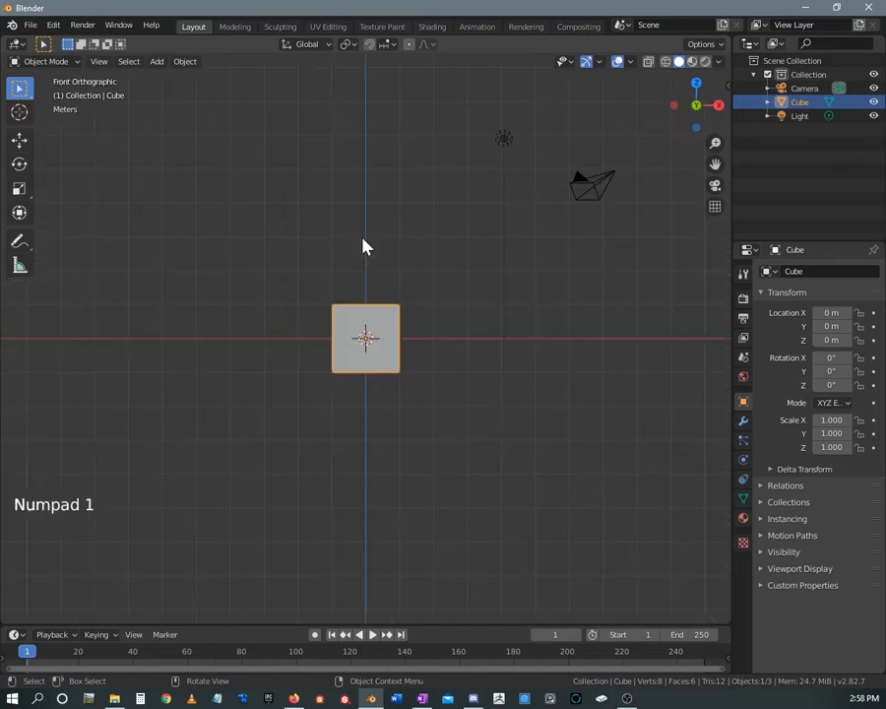
pyautogui.scroll(1, 377, 276)
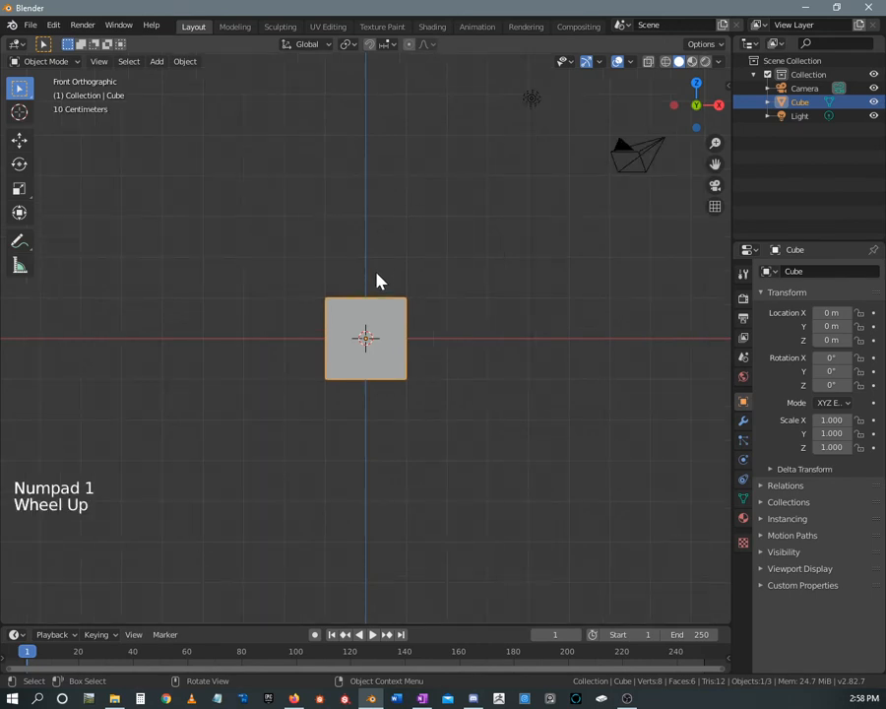
pyautogui.keyDown('shift'); pyautogui.moveTo(396, 280); pyautogui.dragTo(396, 254, button='middle'); pyautogui.keyUp('shift')
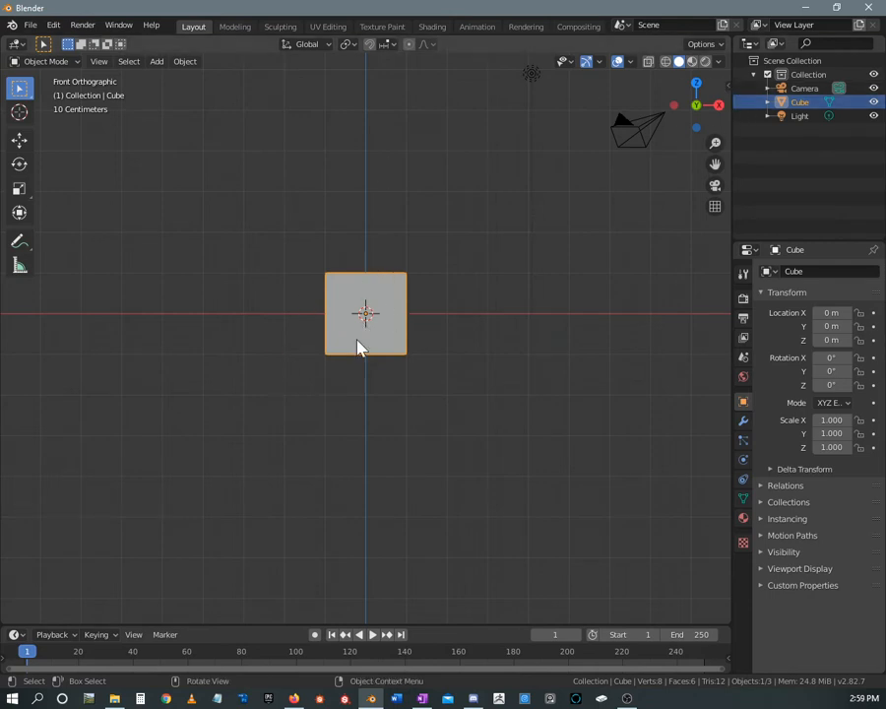
pyautogui.click(728, 85)
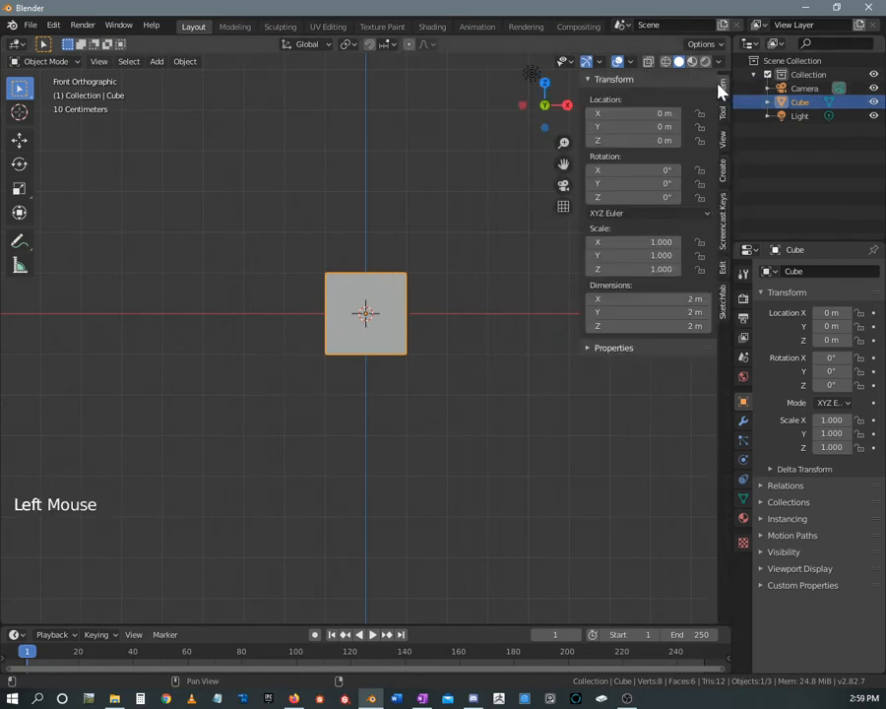
pyautogui.doubleClick(667, 299)
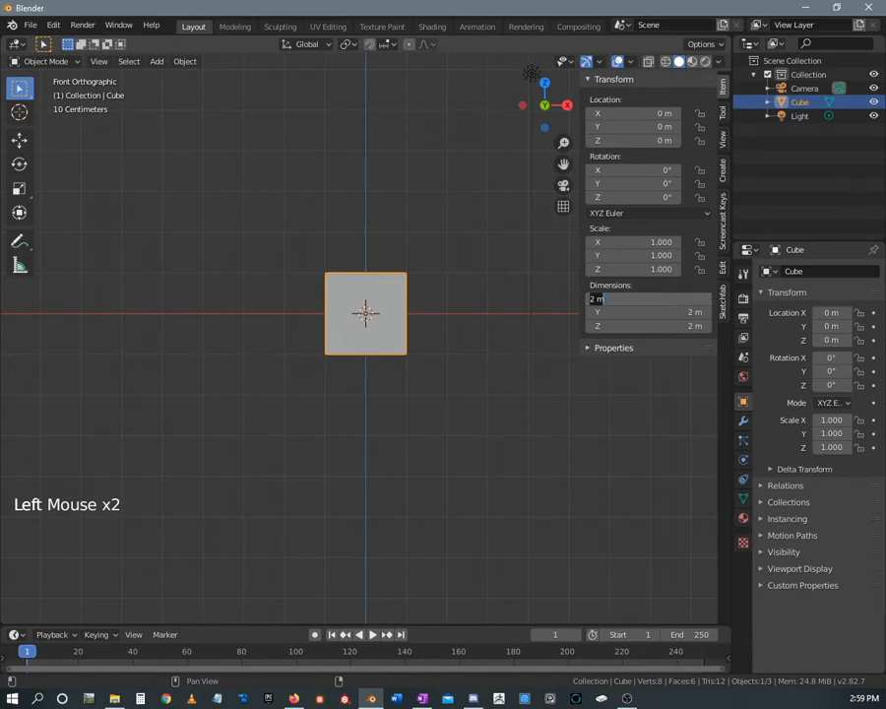
pyautogui.click(665, 313)
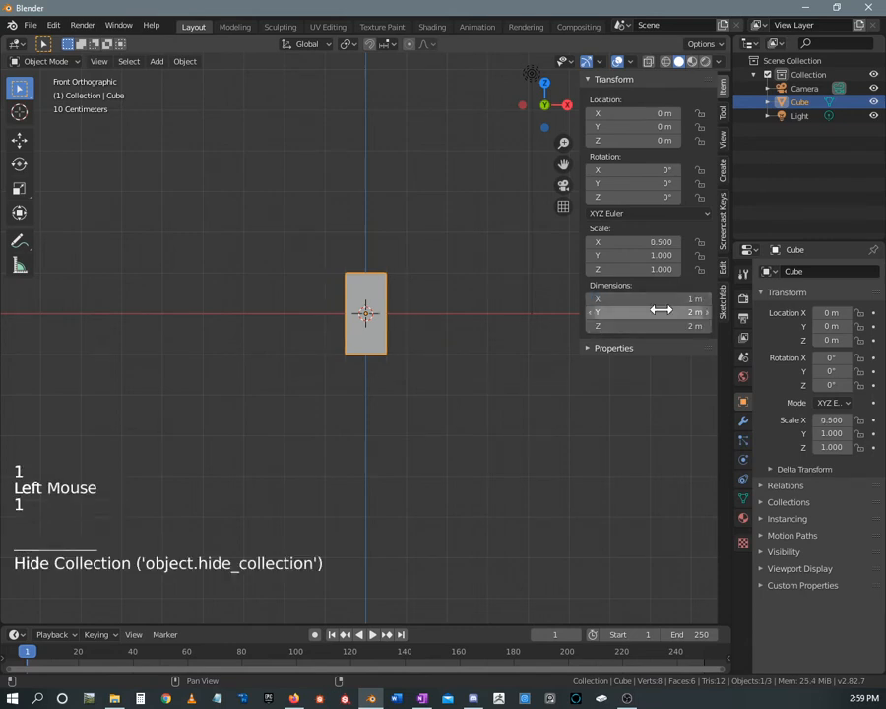
pyautogui.click(661, 311)
pyautogui.write('1')
pyautogui.click(652, 325)
pyautogui.write('1')
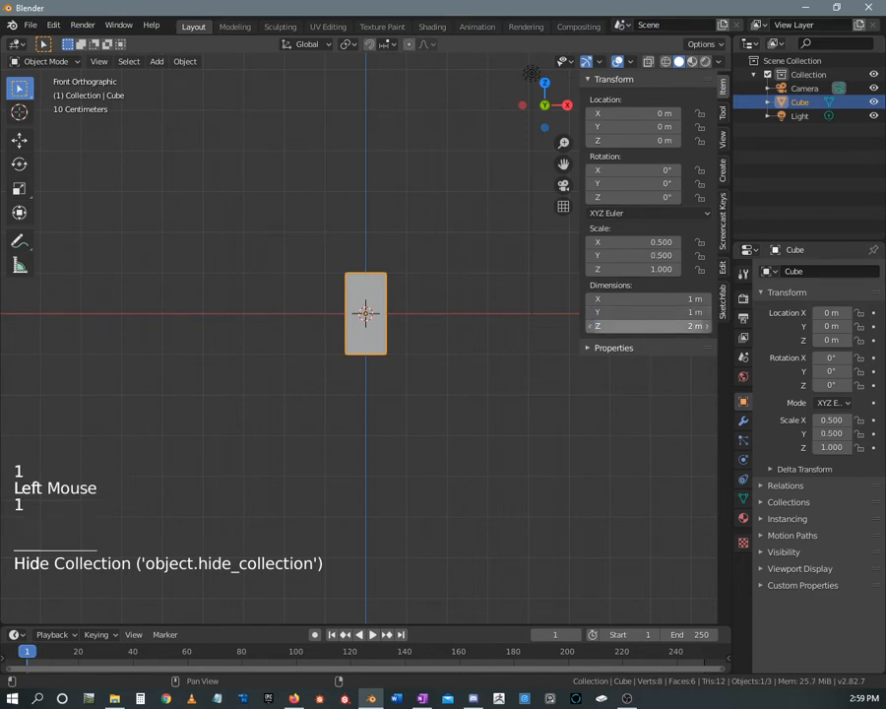
pyautogui.click(656, 314)
# Step: Raise the cube about 0.5 m along the Z axis so its base sits on the ground line
pyautogui.scroll(4, 400, 305)
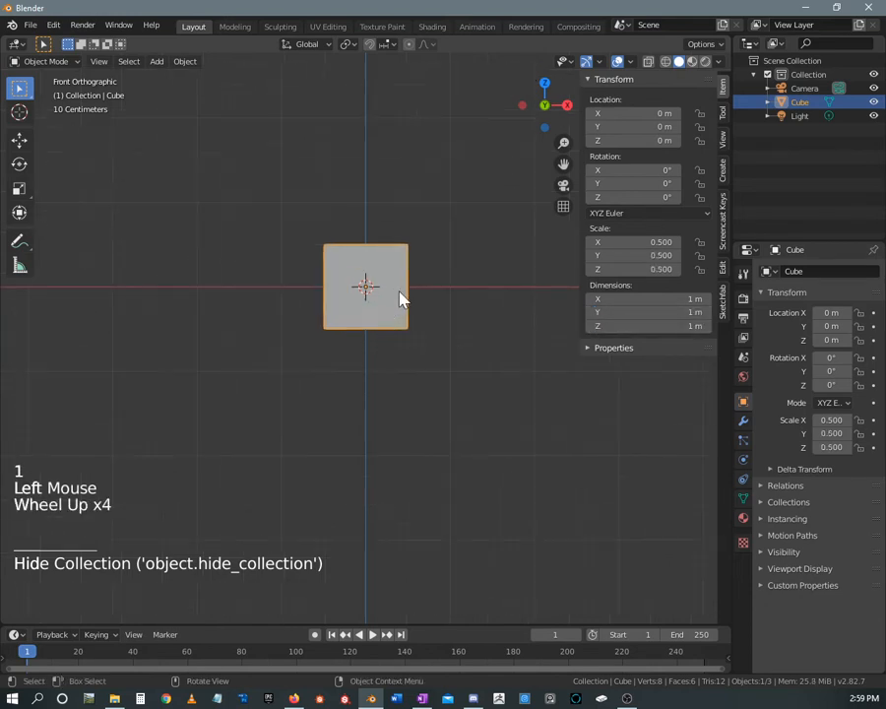
pyautogui.keyDown('shift'); pyautogui.moveTo(402, 300); pyautogui.dragTo(391, 361, button='middle'); pyautogui.keyUp('shift')
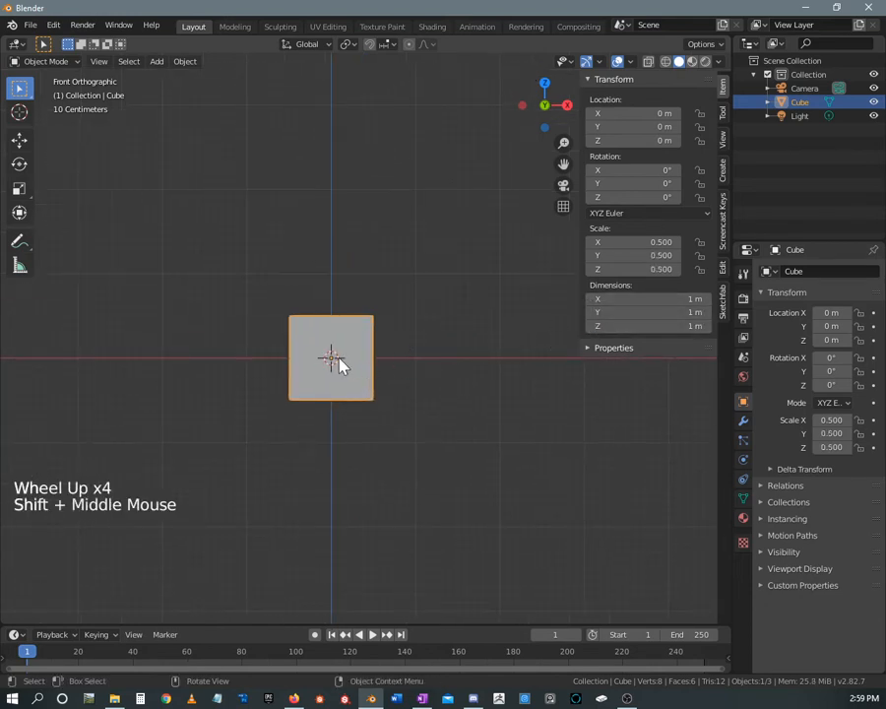
pyautogui.press('g')
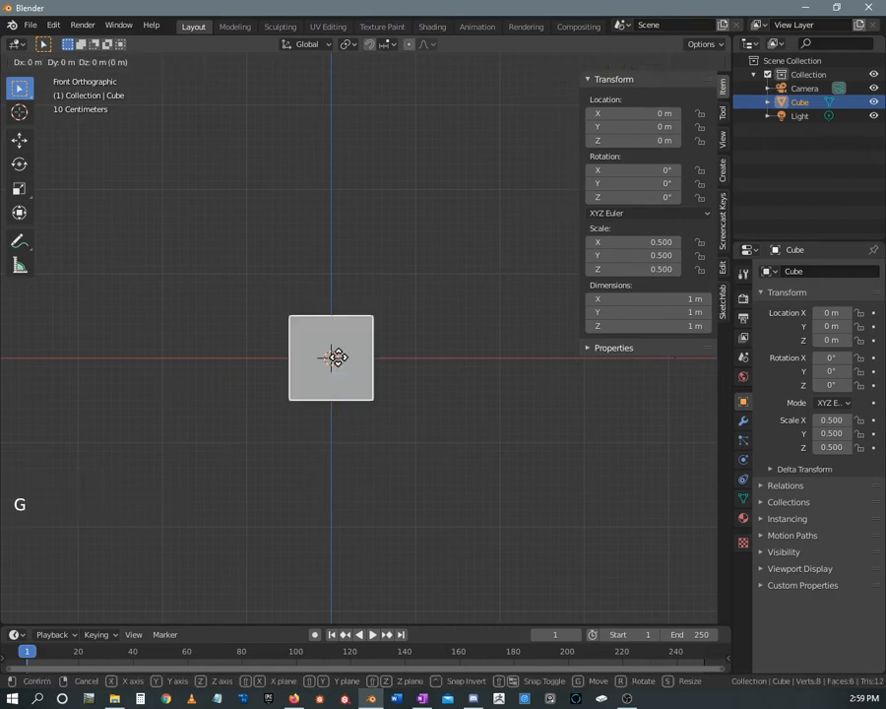
pyautogui.press('z')
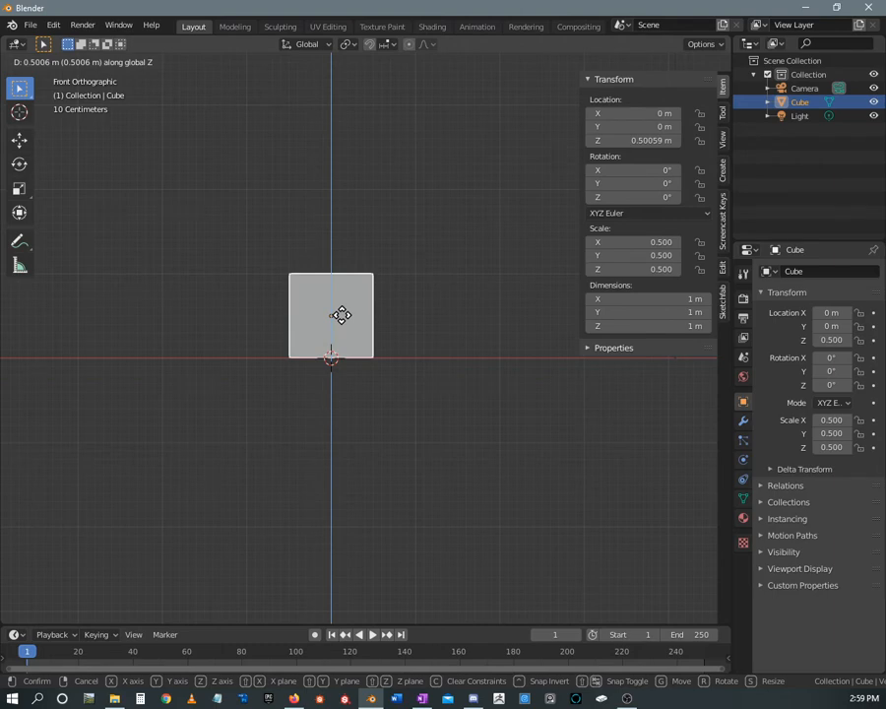
pyautogui.click(343, 323)
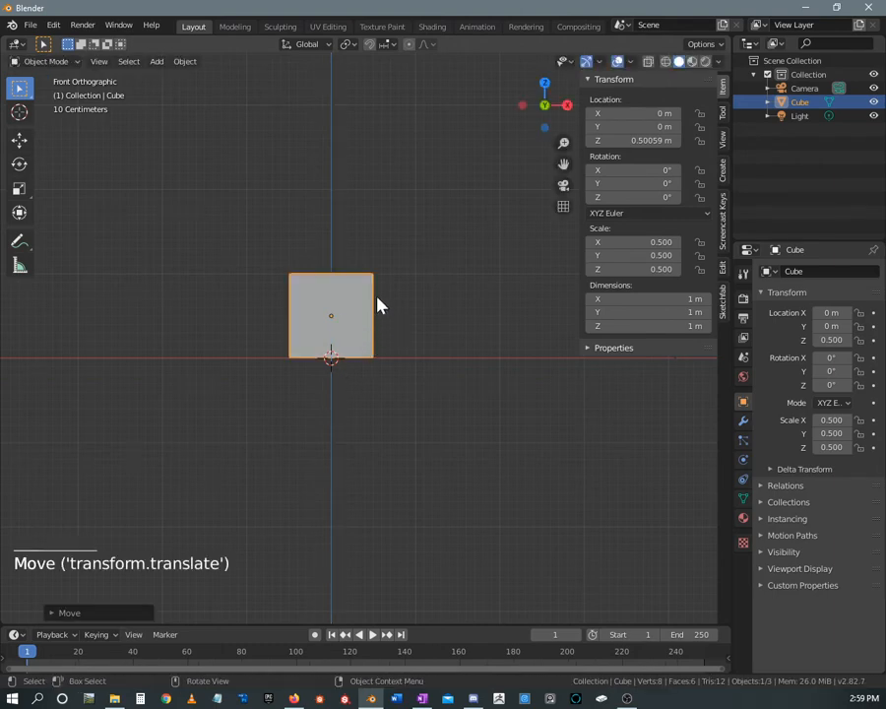
# Step: In front view, move the 1 m cube about 2 m along the positive X axis, clear of the origin
pyautogui.moveTo(391, 223); pyautogui.dragTo(323, 339, button='middle')
pyautogui.scroll(2, 338, 309)
pyautogui.press('KP_1')
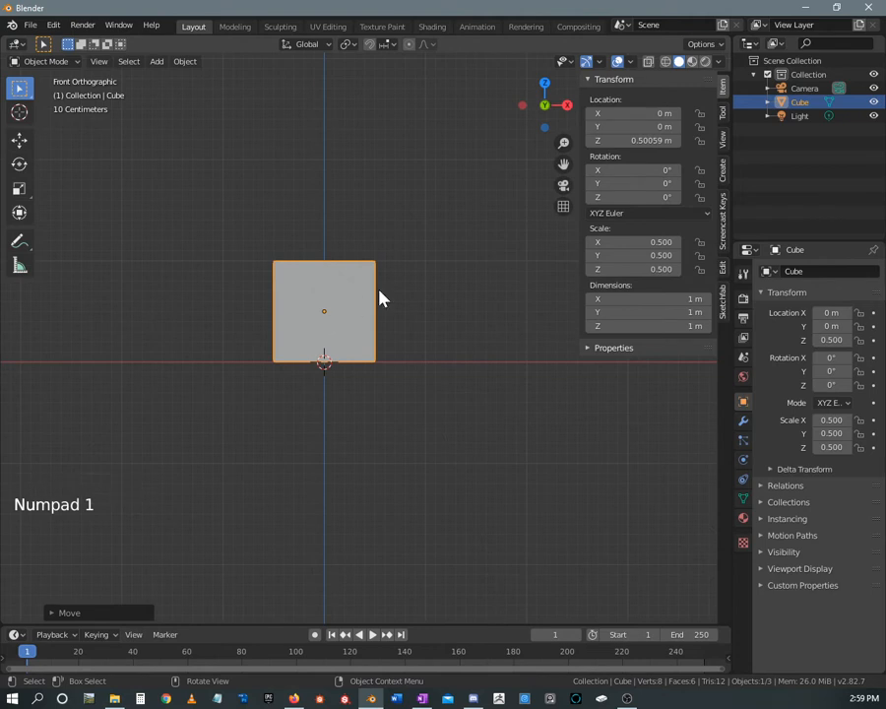
pyautogui.moveTo(382, 297); pyautogui.dragTo(394, 320, button='middle')
pyautogui.scroll(1, 366, 312)
pyautogui.scroll(-1, 379, 332)
pyautogui.press('KP_1')
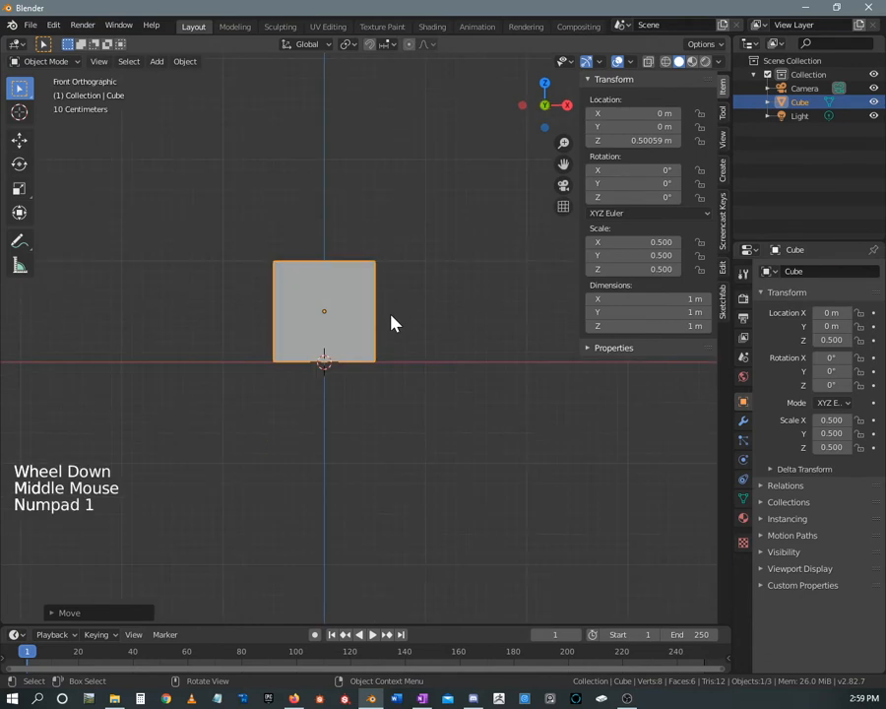
pyautogui.press('g')
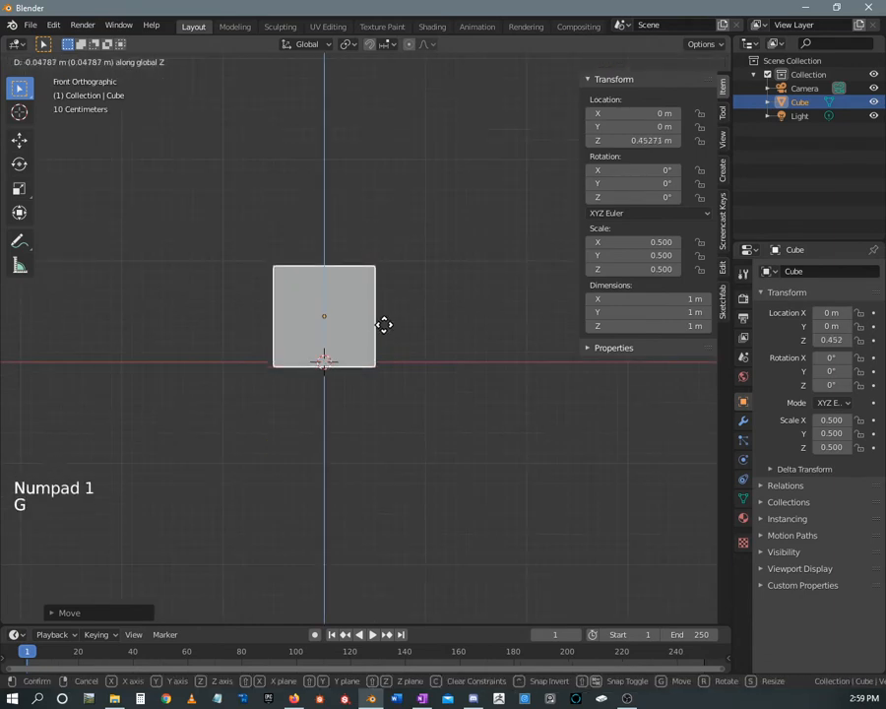
pyautogui.press('x')
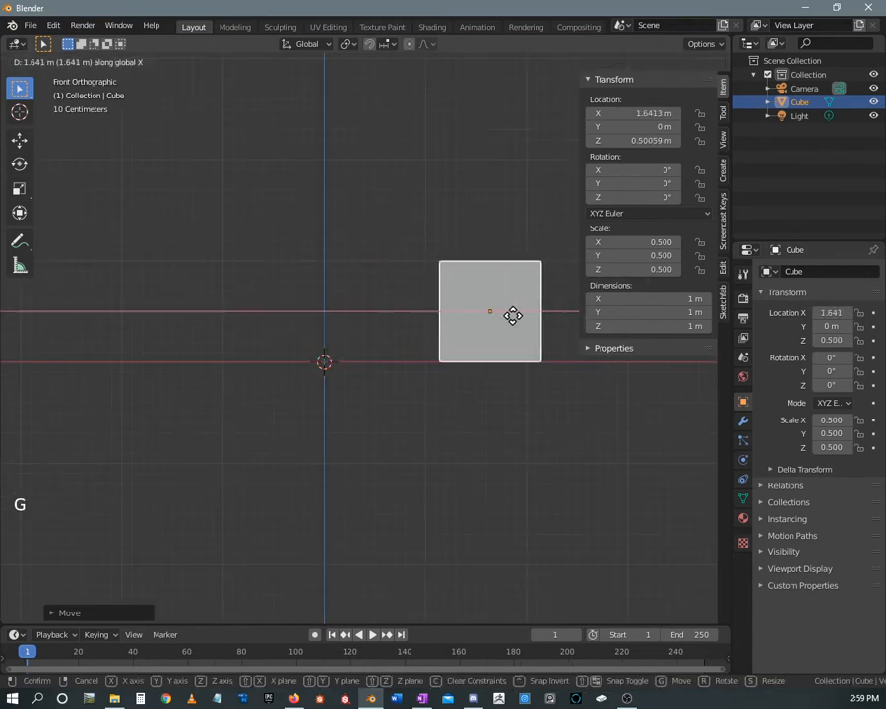
pyautogui.click(547, 316)
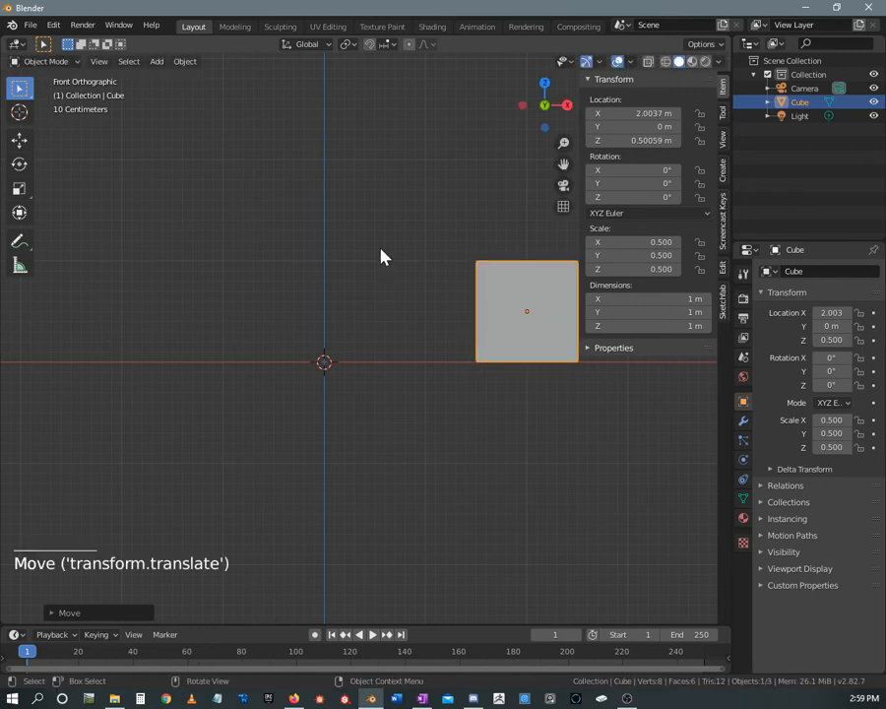
# Step: Add a second cube at the origin and scale it down uniformly to about 0.36 m per side
pyautogui.moveTo(382, 257); pyautogui.dragTo(358, 306, button='middle')
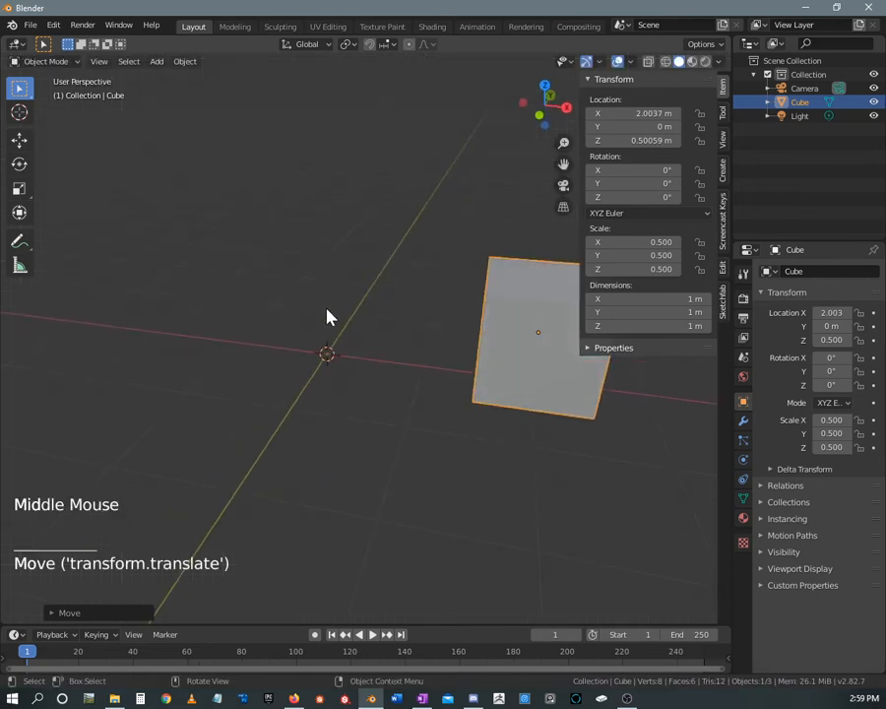
pyautogui.click(328, 317)
pyautogui.hotkey('shift', 'a')
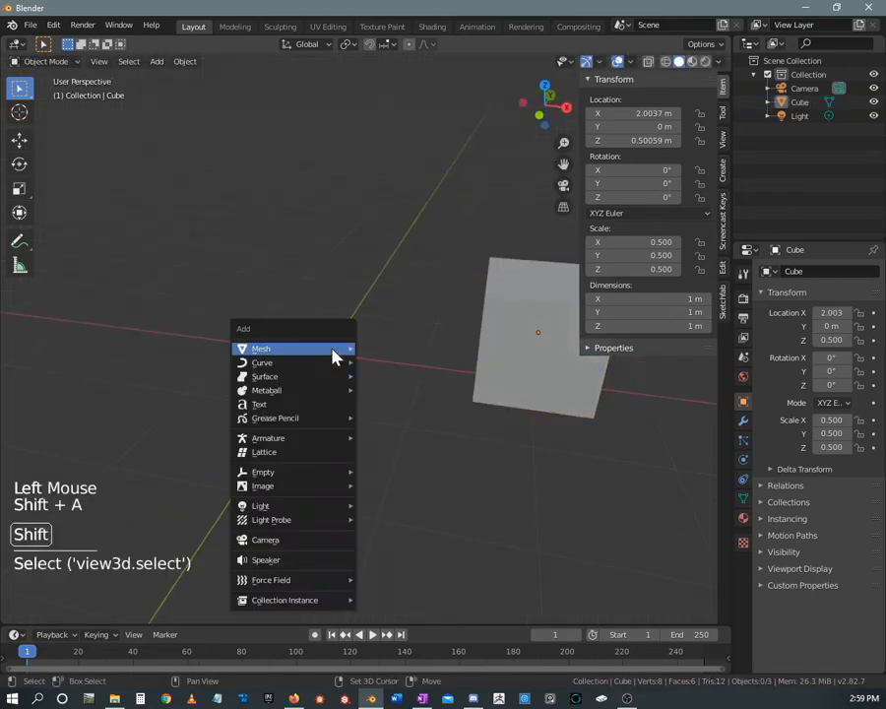
pyautogui.moveTo(331, 349)
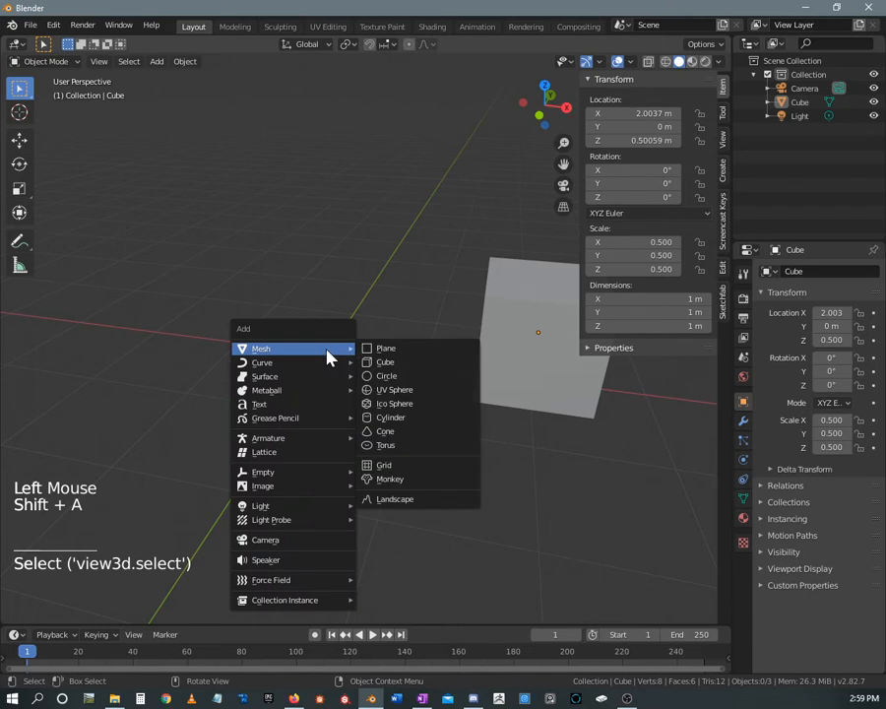
pyautogui.click(387, 363)
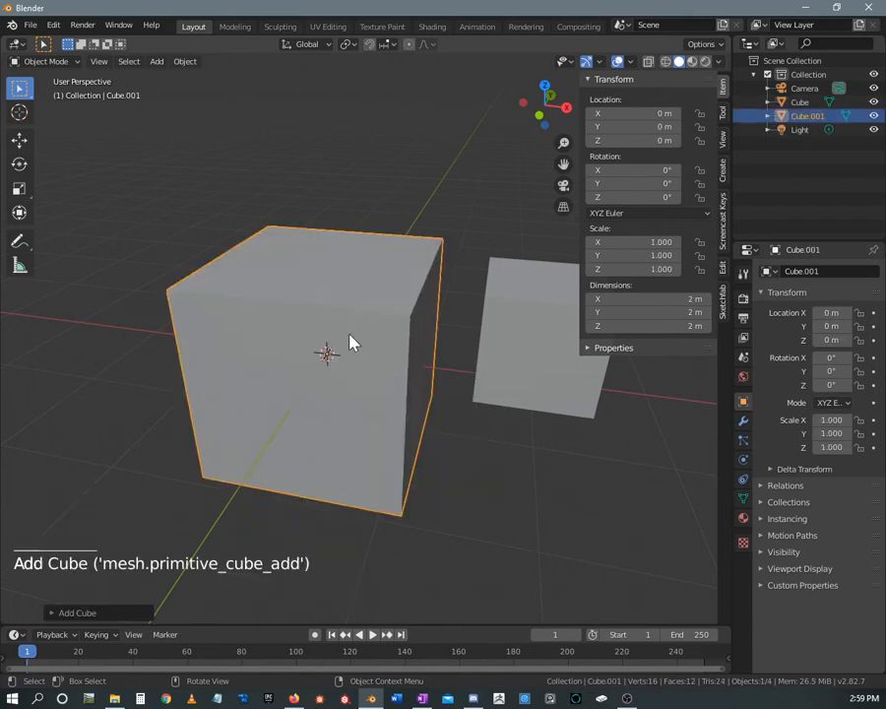
pyautogui.moveTo(384, 283); pyautogui.dragTo(387, 355, button='middle')
pyautogui.press('s')
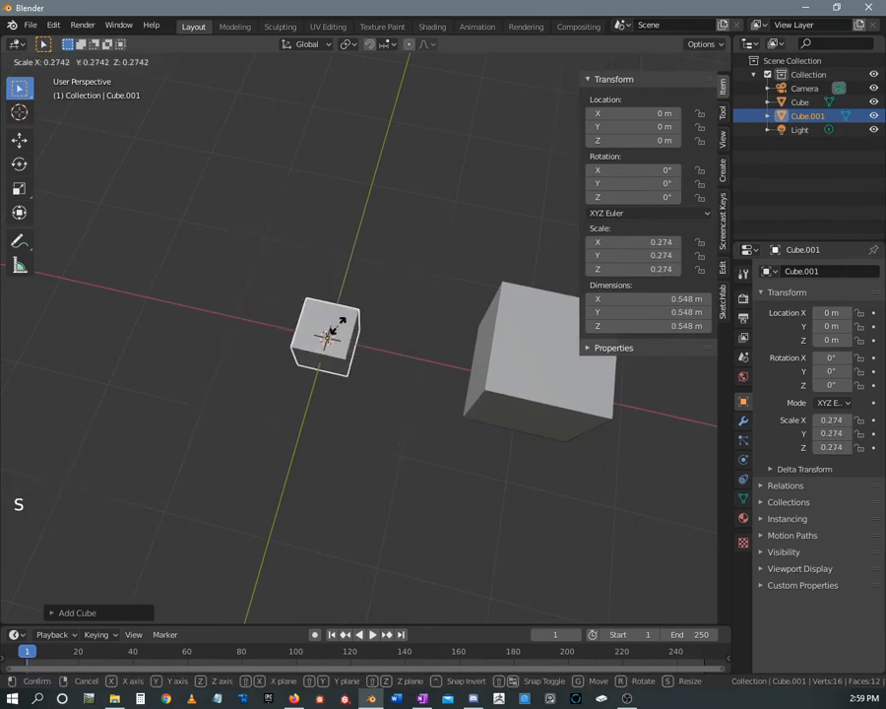
pyautogui.click(334, 337)
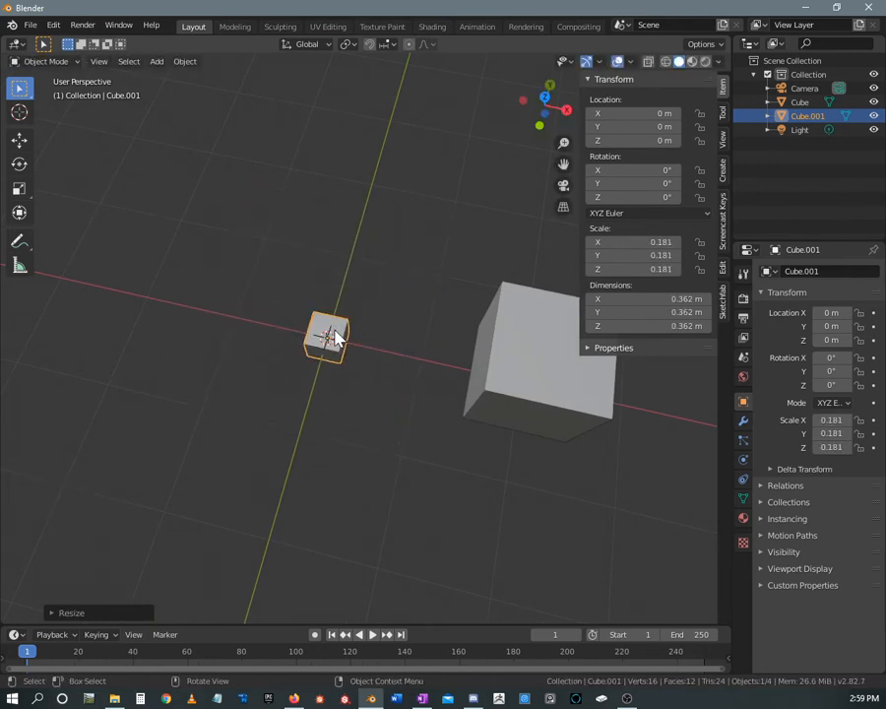
# Step: Hide the transform sidebar and, in Edit Mode, raise the small cube's whole mesh about 0.18 m along Z so its base meets the origin
pyautogui.moveTo(335, 338); pyautogui.dragTo(369, 277, button='middle')
pyautogui.press('KP_1')
pyautogui.scroll(3, 366, 276)
pyautogui.keyDown('shift'); pyautogui.moveTo(331, 233); pyautogui.dragTo(329, 348, button='middle'); pyautogui.keyUp('shift')
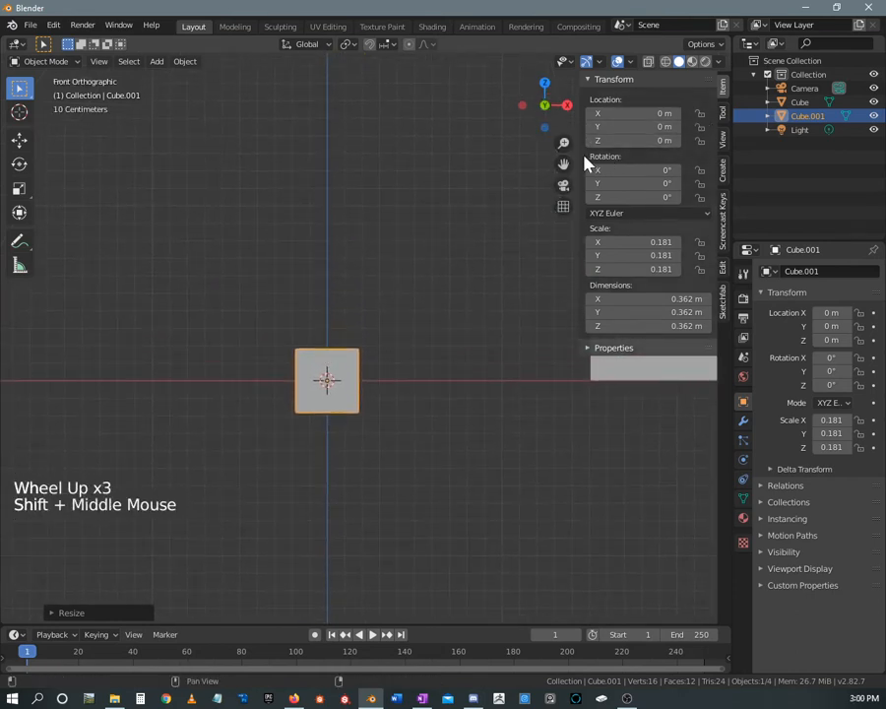
pyautogui.moveTo(577, 155); pyautogui.dragTo(875, 166)
pyautogui.keyDown('shift'); pyautogui.moveTo(392, 269); pyautogui.dragTo(419, 190, button='middle'); pyautogui.keyUp('shift')
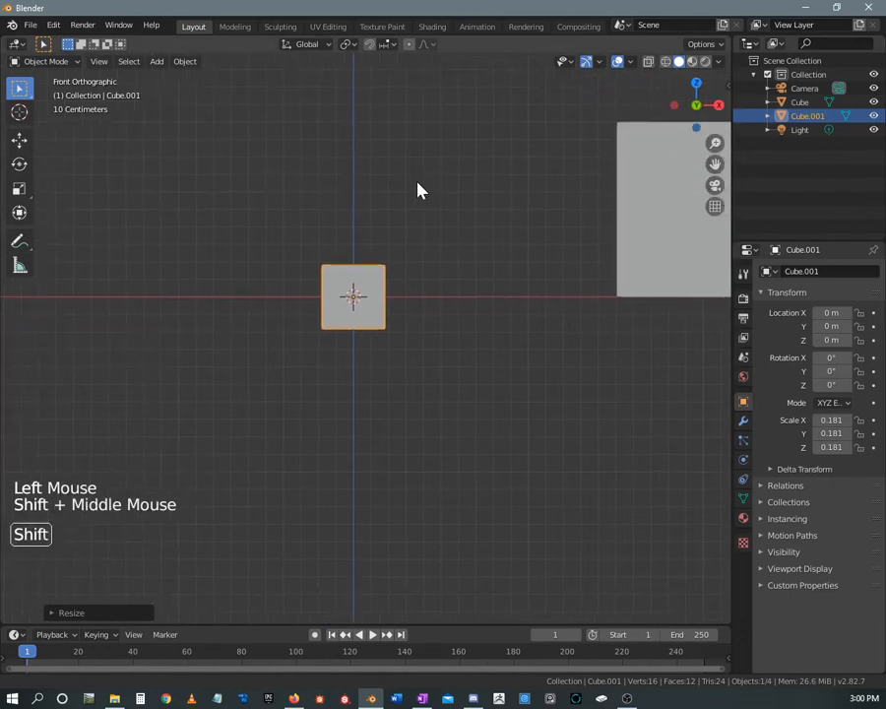
pyautogui.scroll(1, 355, 301)
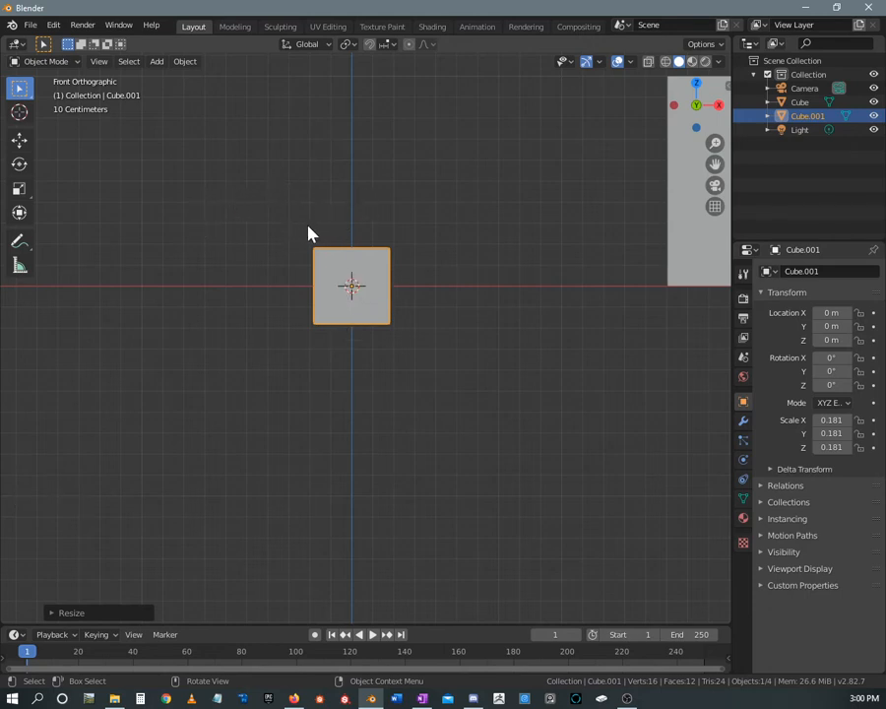
pyautogui.press('Tab')
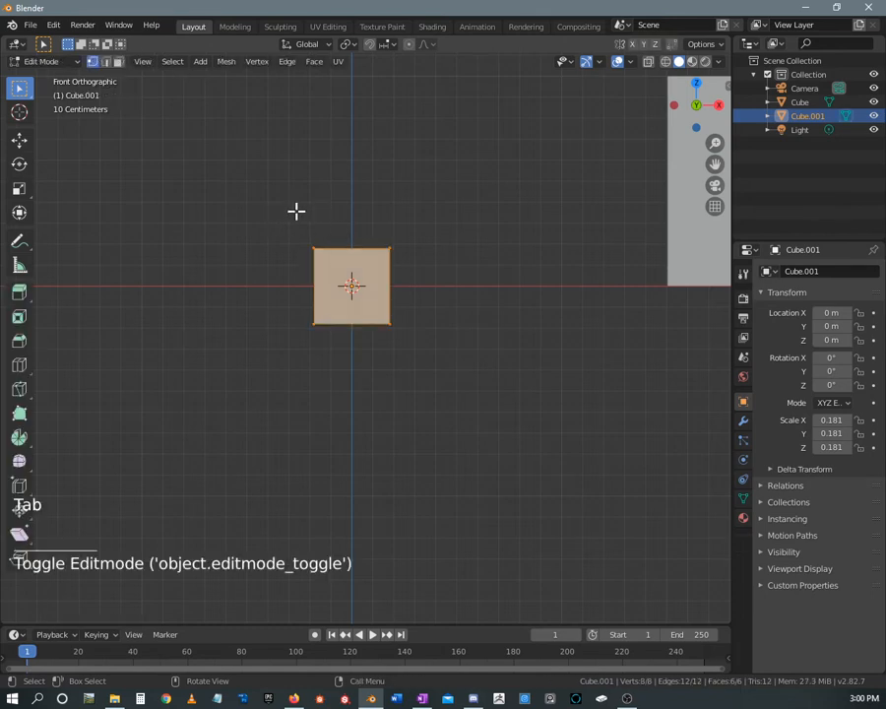
pyautogui.press('a')
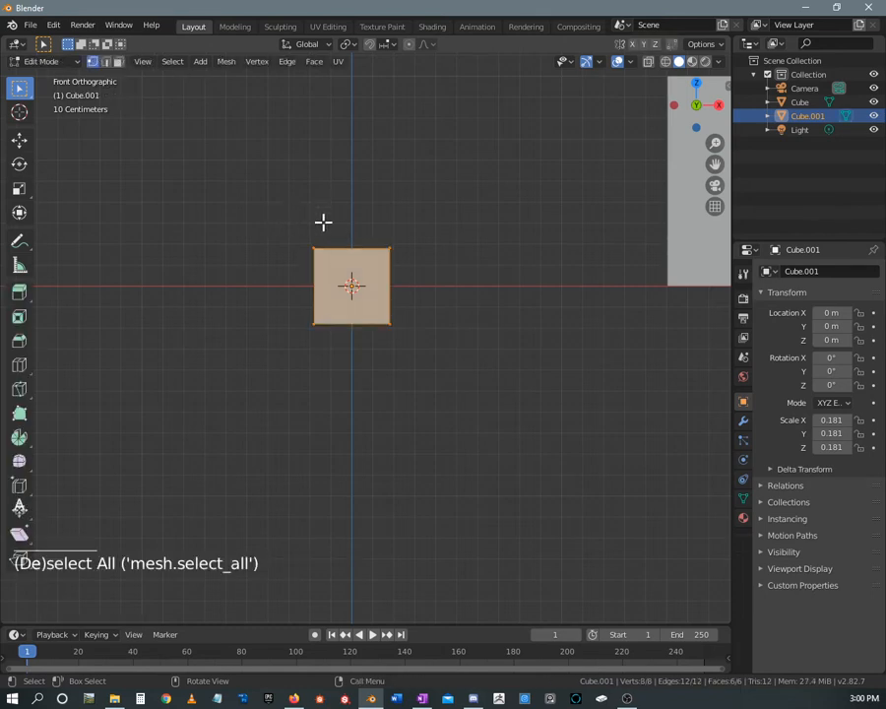
pyautogui.press('g')
pyautogui.press('z')
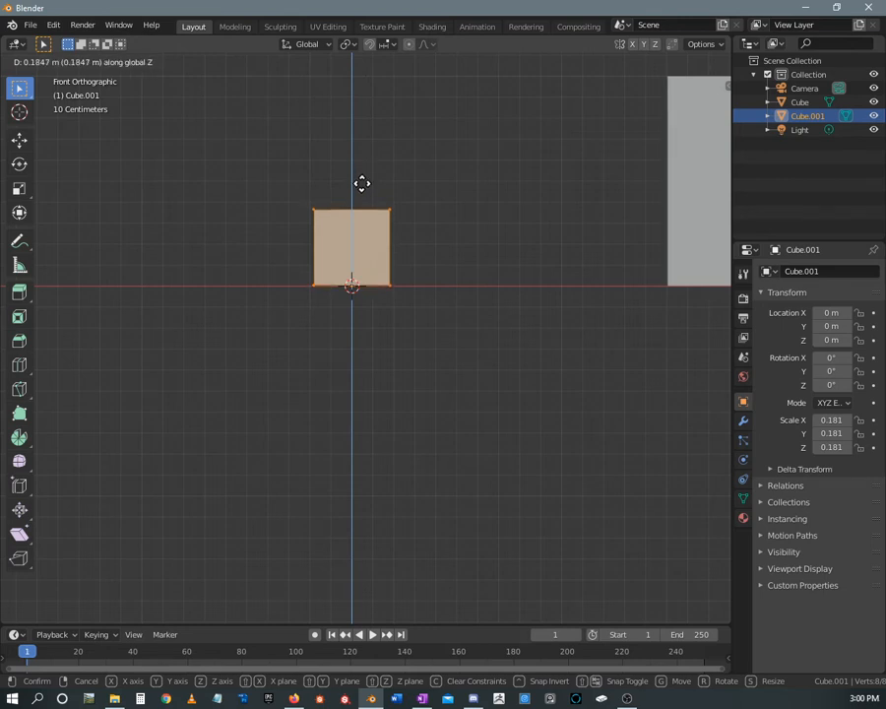
pyautogui.click(362, 183)
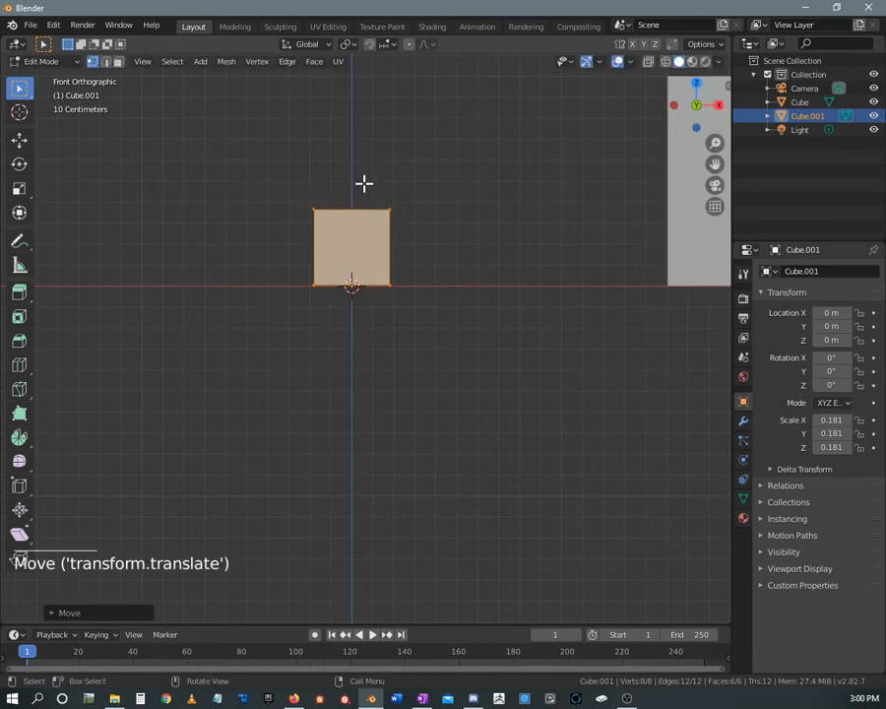
# Step: Lower the small cube's top face about 0.3 m along Z to flatten the cube into a thin slab
pyautogui.moveTo(433, 166); pyautogui.dragTo(627, 231, button='middle')
pyautogui.moveTo(236, 319); pyautogui.dragTo(380, 308, button='middle')
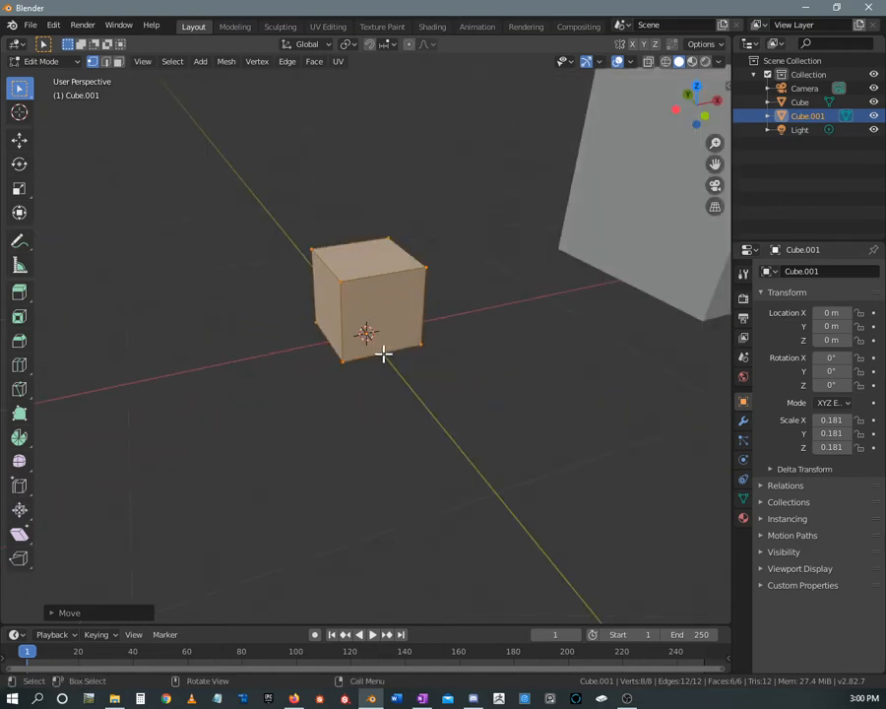
pyautogui.click(375, 258)
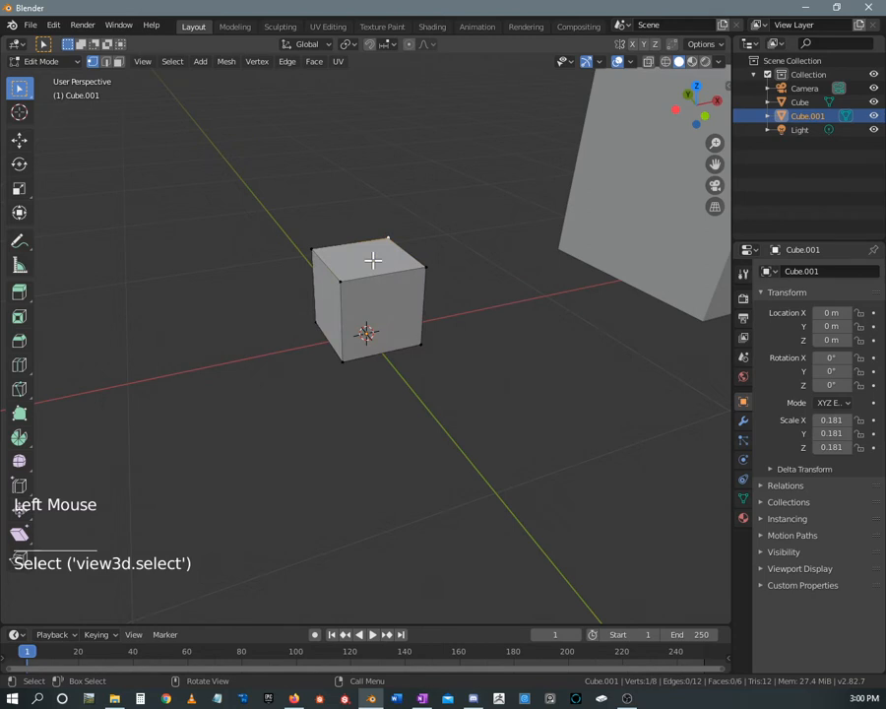
pyautogui.press('3')
pyautogui.click(372, 258)
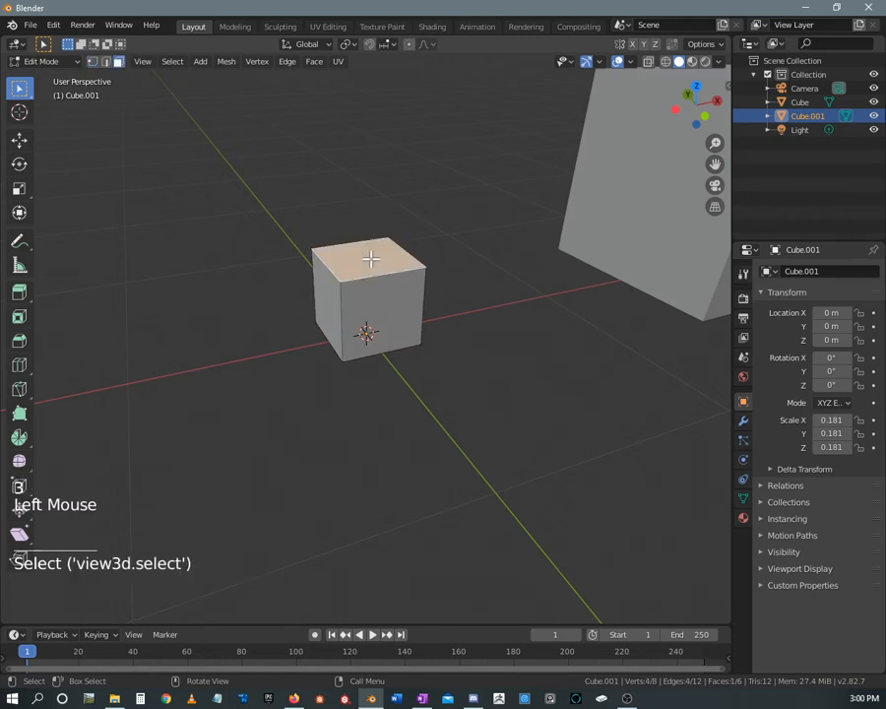
pyautogui.press('g')
pyautogui.press('z')
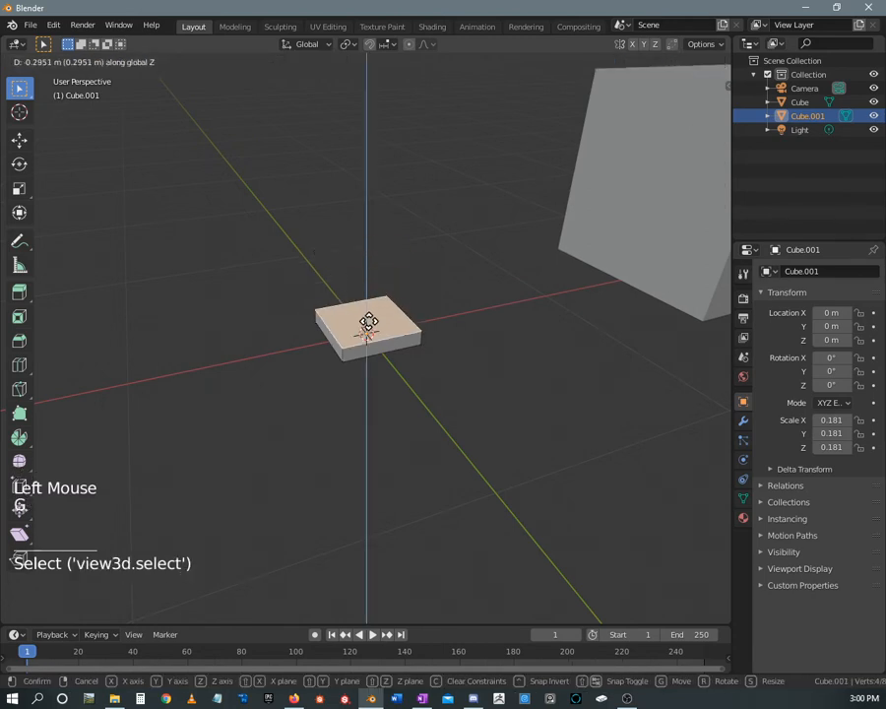
pyautogui.click(368, 326)
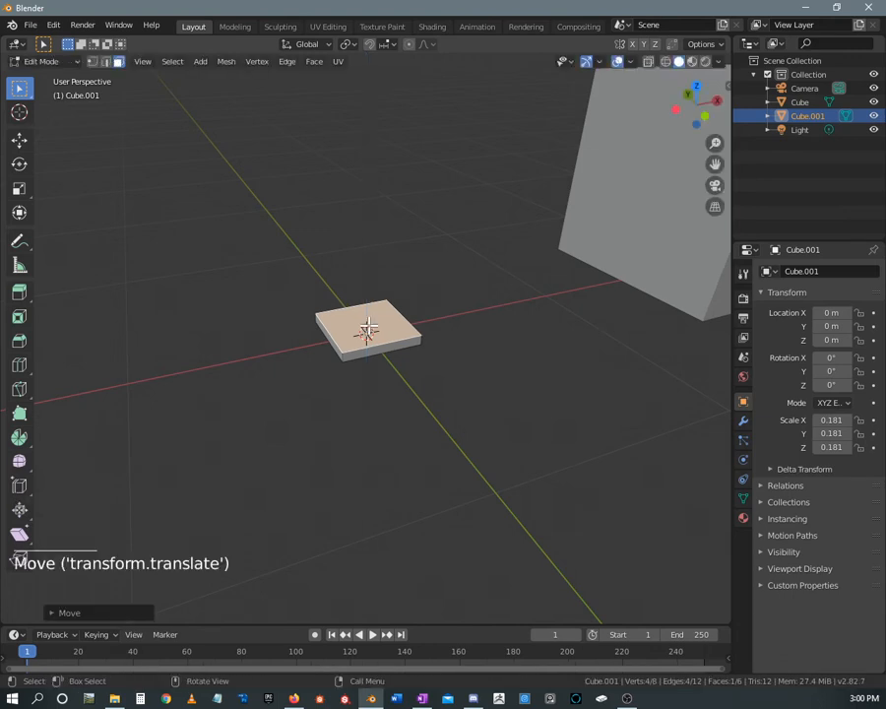
# Step: In front view, select the slab's entire mesh and raise it about 0.42 m along Z above the origin
pyautogui.press('KP_1')
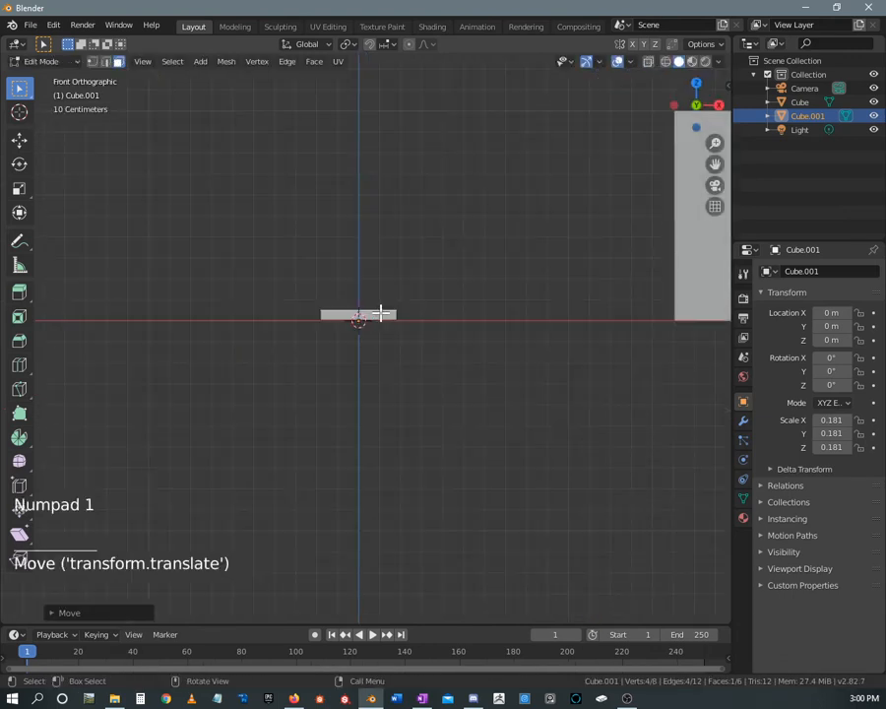
pyautogui.scroll(-2, 376, 296)
pyautogui.scroll(1, 273, 278)
pyautogui.moveTo(300, 286); pyautogui.dragTo(420, 347)
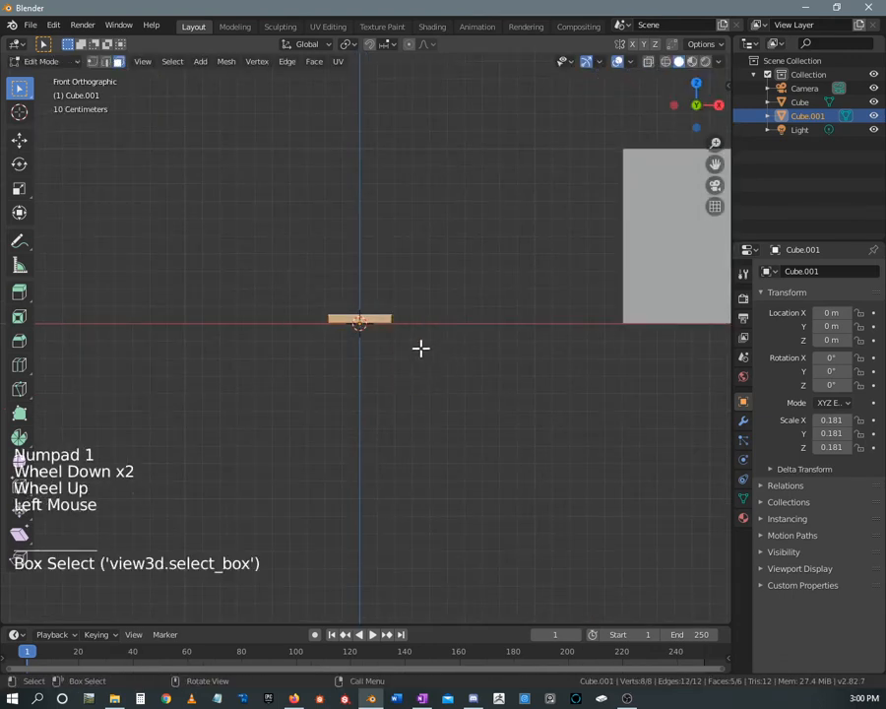
pyautogui.press('a')
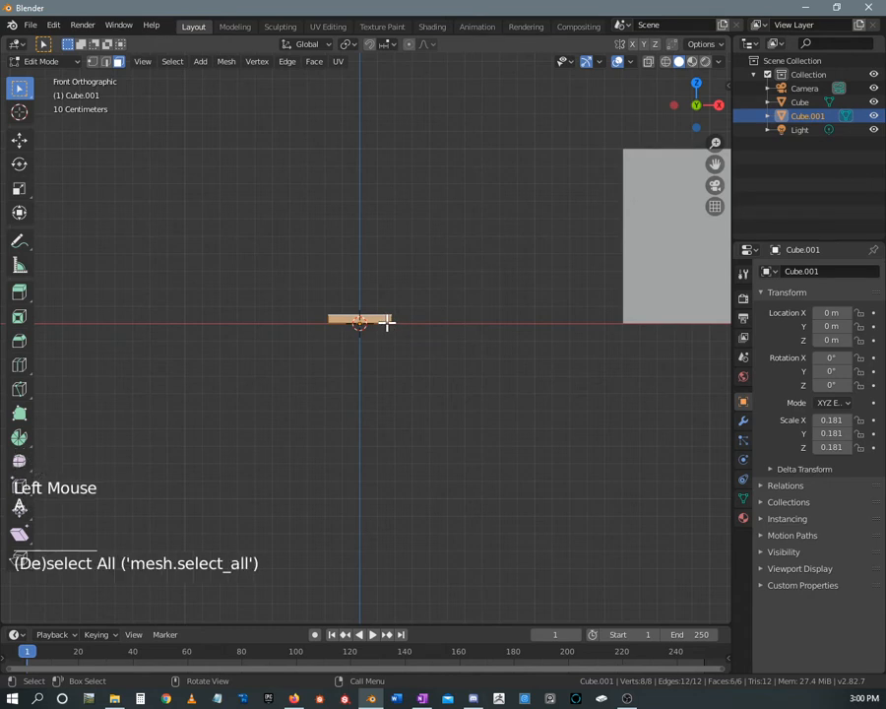
pyautogui.press('g')
pyautogui.press('z')
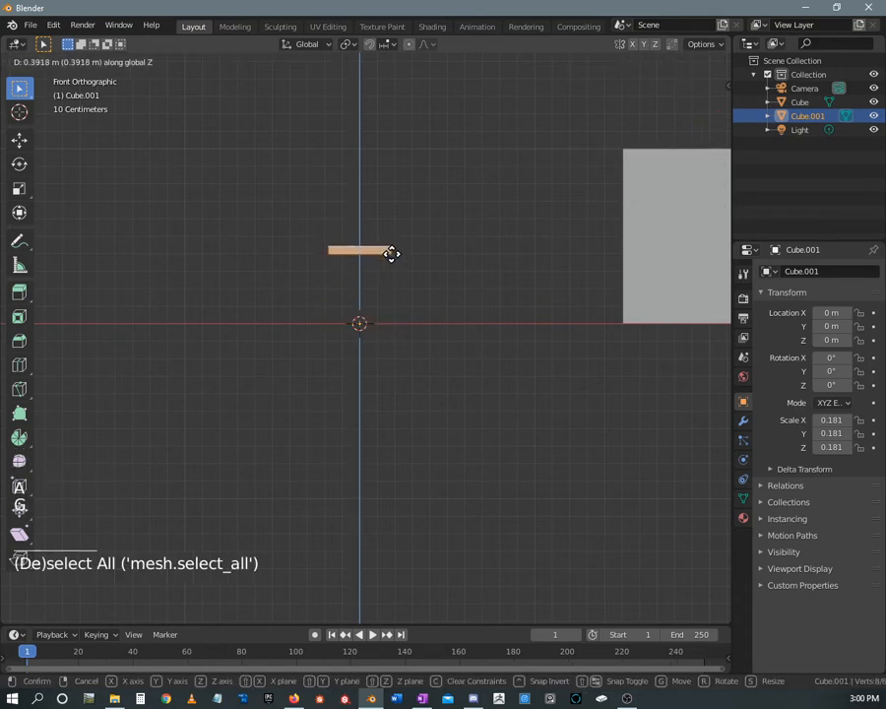
pyautogui.click(391, 247)
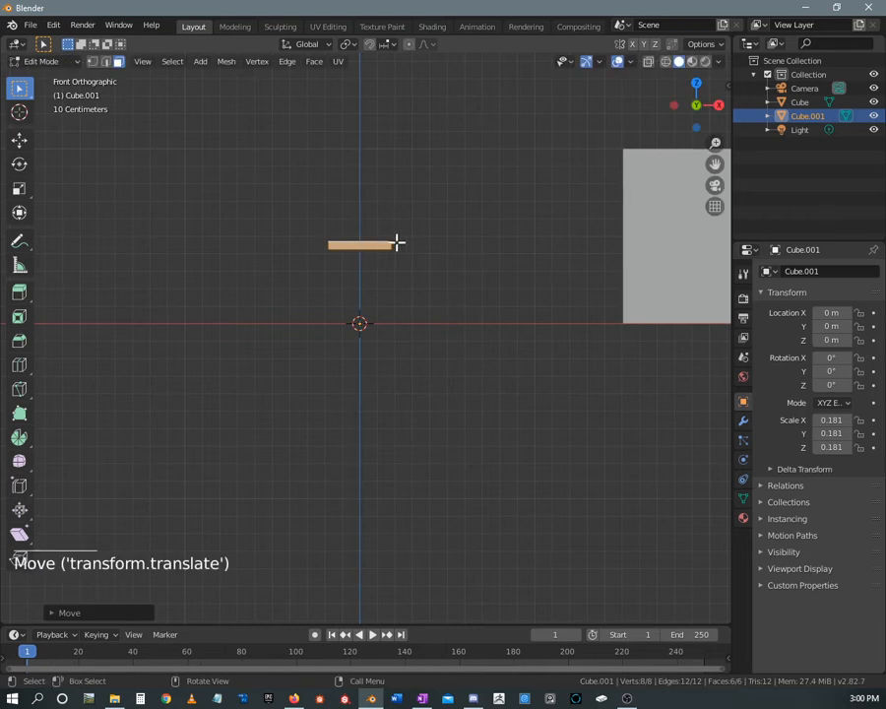
# Step: Add a Mirror modifier to the slab on the X axis, with X bisect and mirrored on-cage editing enabled
pyautogui.moveTo(394, 240); pyautogui.dragTo(421, 312, button='middle')
pyautogui.scroll(2, 361, 289)
pyautogui.scroll(1, 388, 293)
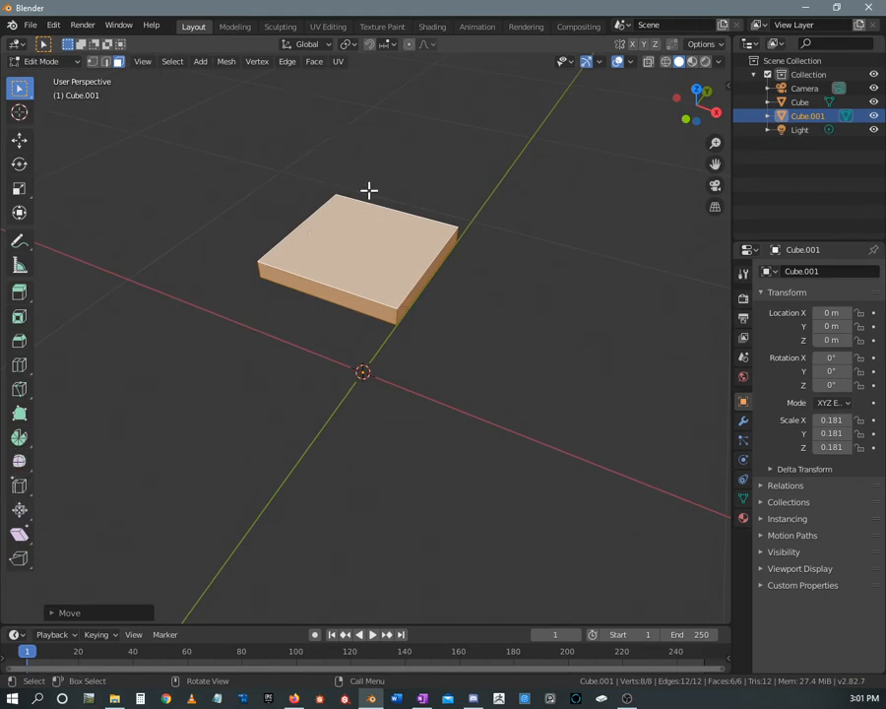
pyautogui.click(744, 423)
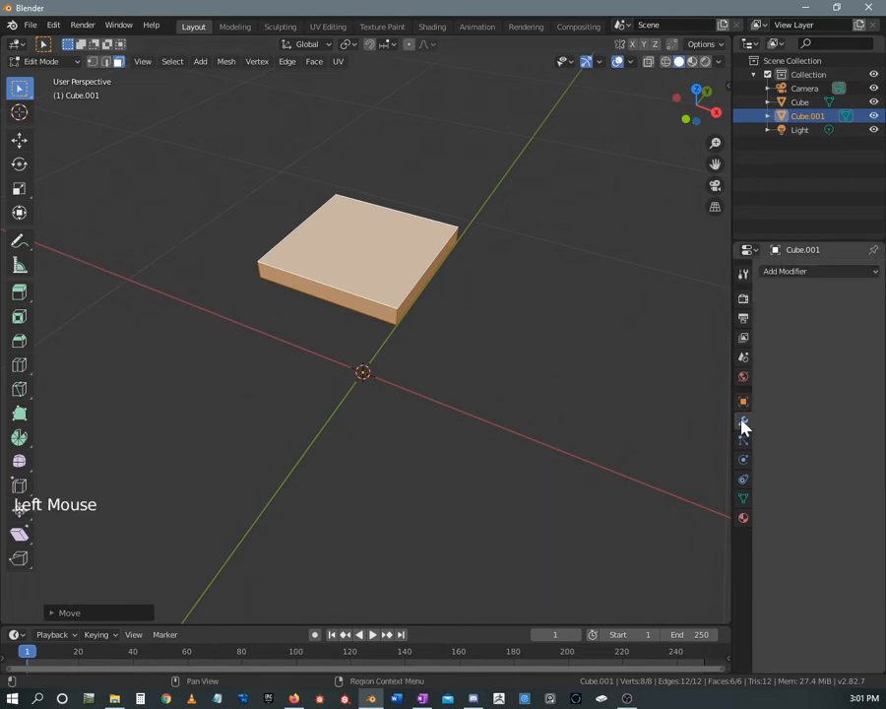
pyautogui.click(792, 273)
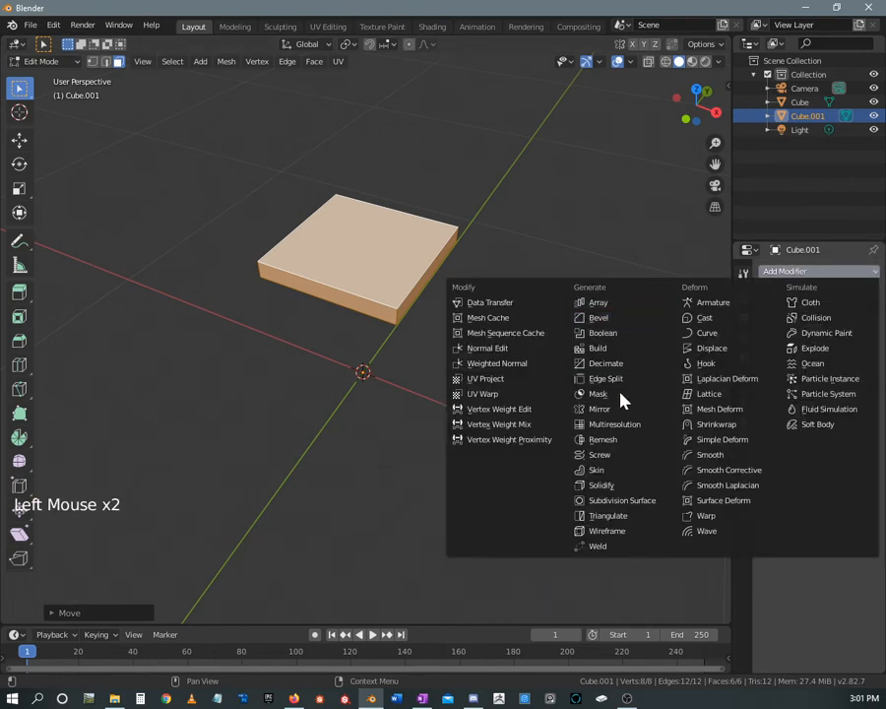
pyautogui.click(601, 409)
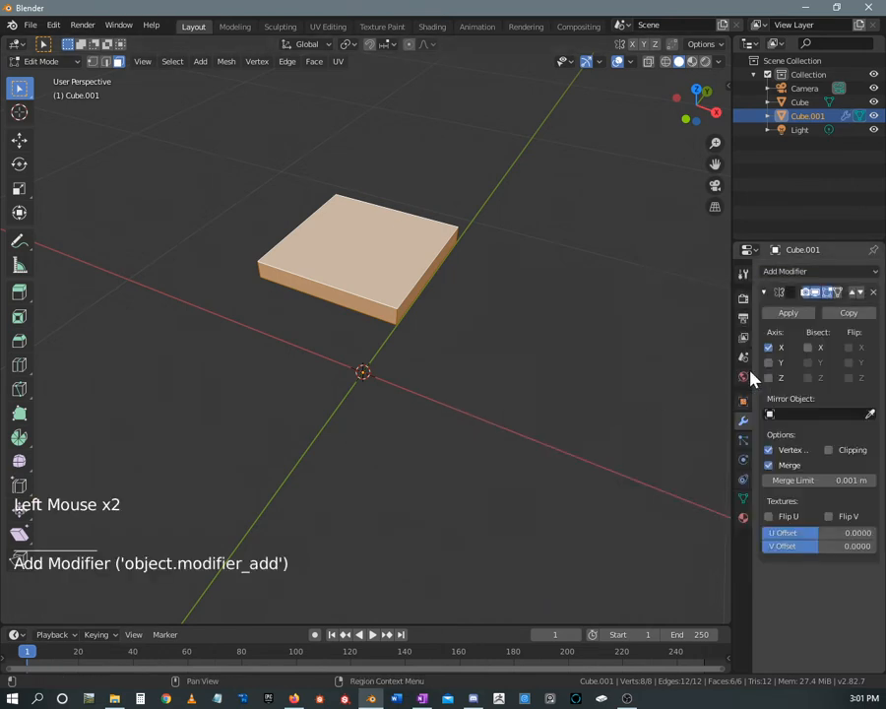
pyautogui.click(808, 347)
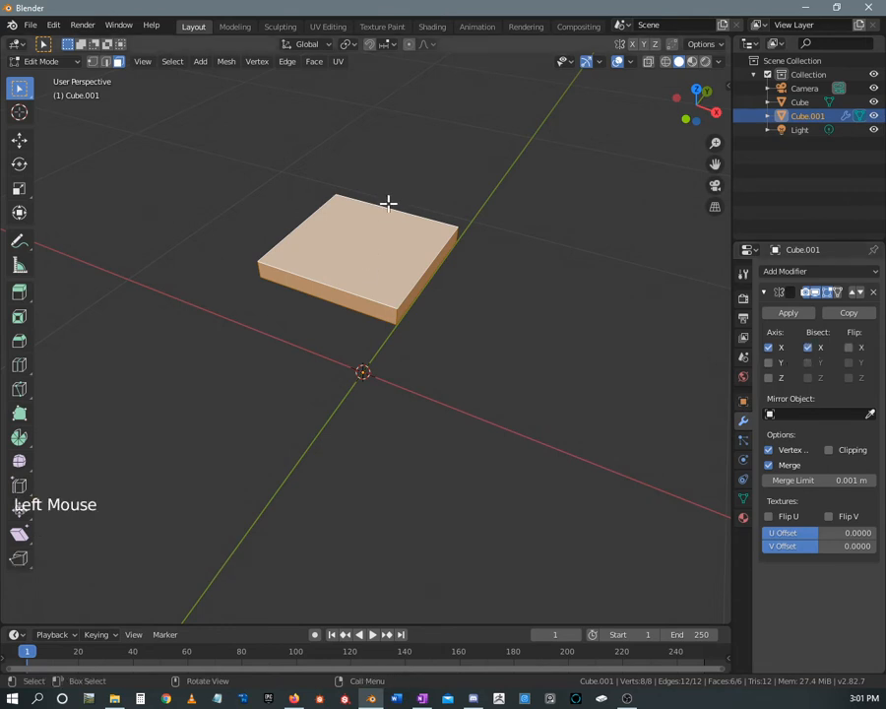
pyautogui.click(836, 293)
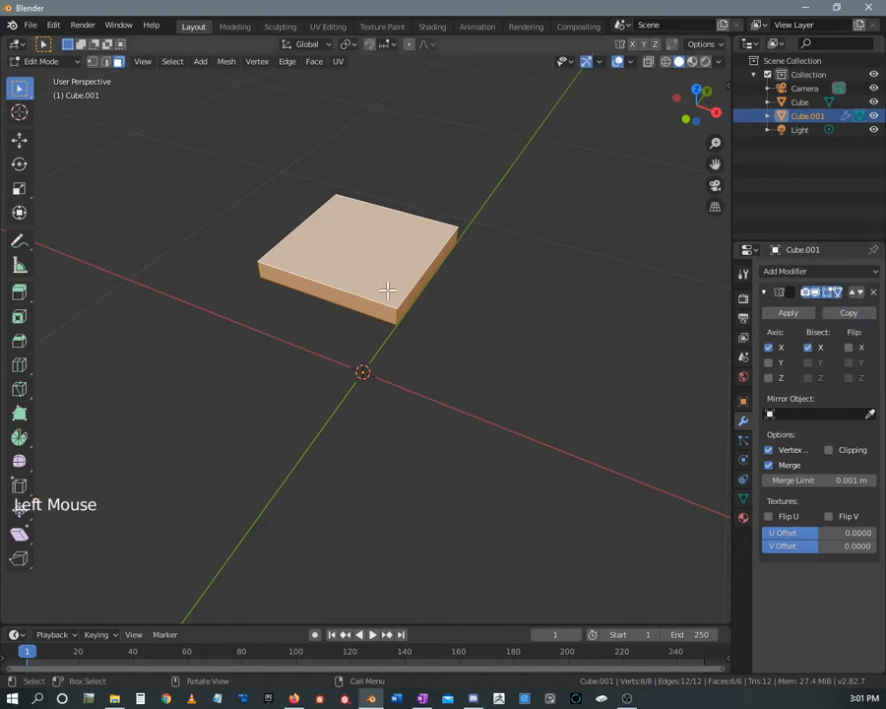
# Step: Test the mirroring in vertex mode by freely moving the two vertices of one slab corner, and undo the move
pyautogui.moveTo(393, 300); pyautogui.dragTo(405, 293, button='middle')
pyautogui.click(487, 333)
pyautogui.moveTo(404, 290); pyautogui.dragTo(464, 354)
pyautogui.press('1')
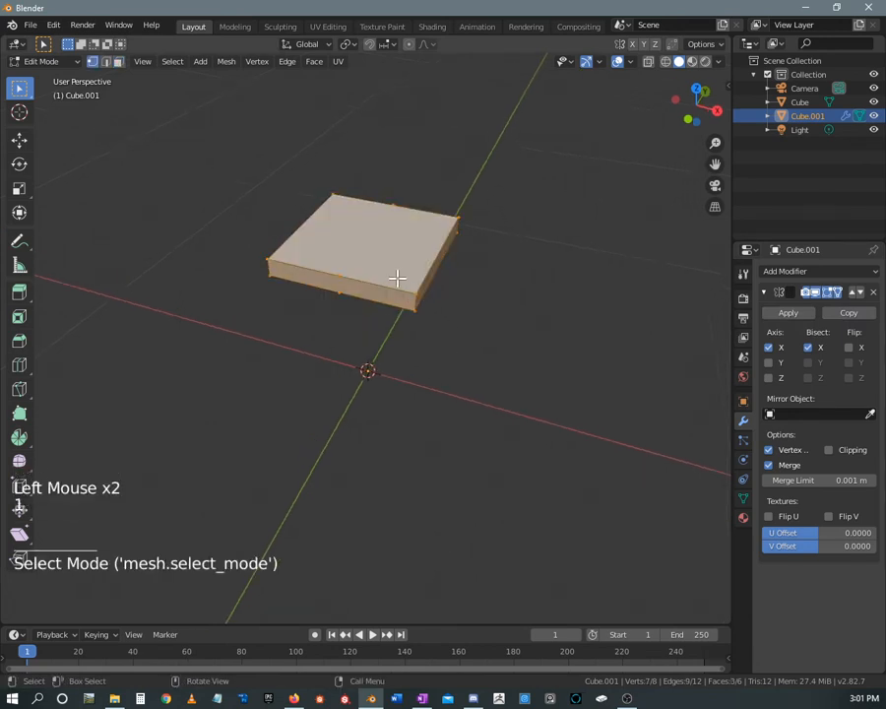
pyautogui.moveTo(399, 277); pyautogui.dragTo(432, 330)
pyautogui.press('g')
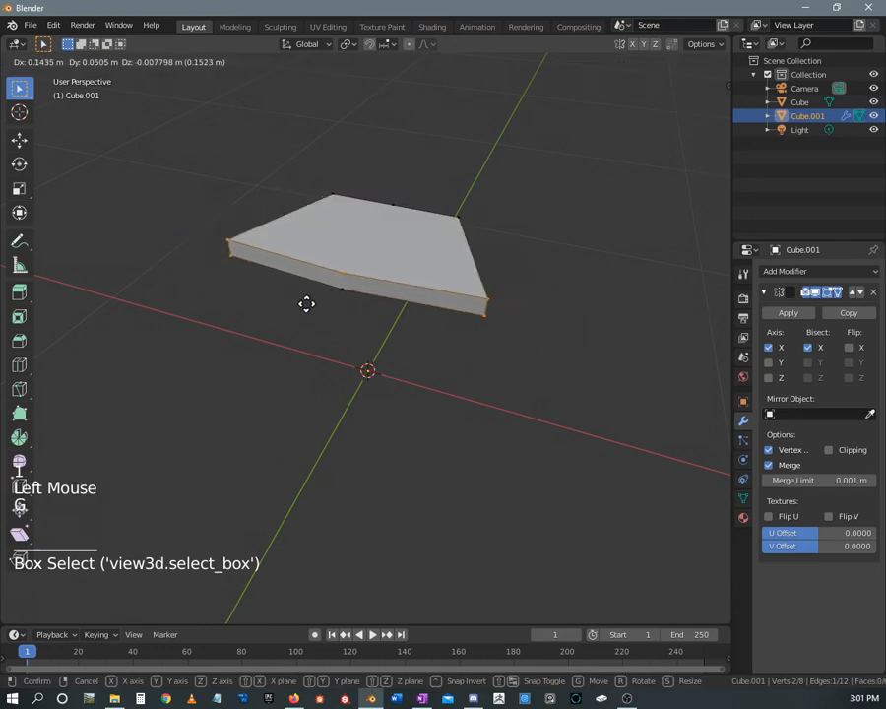
pyautogui.click(441, 318)
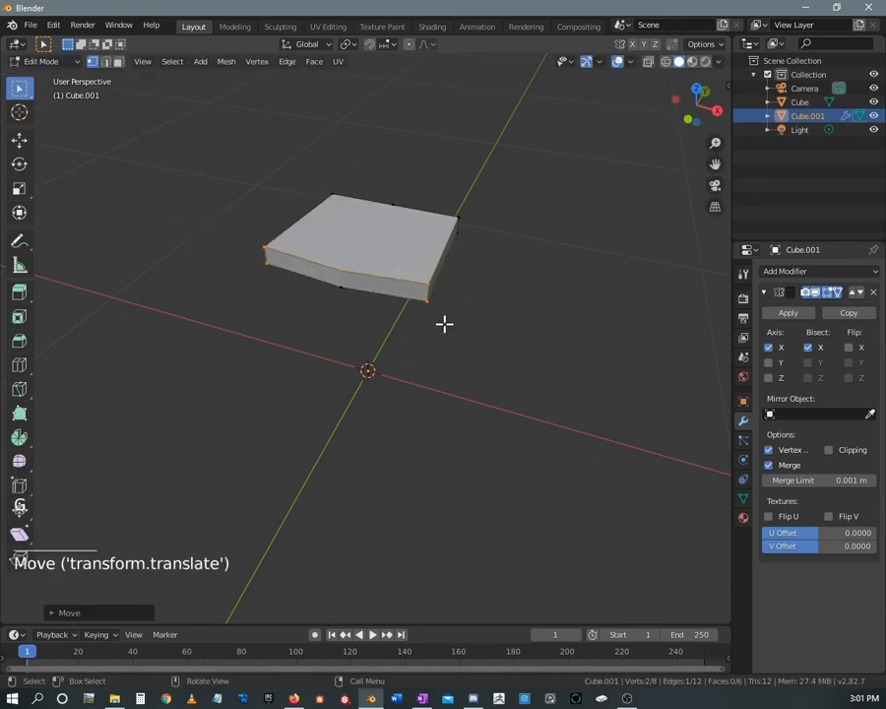
pyautogui.hotkey('ctrl', 'z')
# Step: Add a mirrored loop cut running along Y across the slab, slid outward by a factor of about 0.76 toward the side edge
pyautogui.moveTo(422, 276)
pyautogui.mouseDown(button='middle')
pyautogui.moveTo(406, 291)
pyautogui.moveTo(412, 279)
pyautogui.mouseUp(button='middle')
pyautogui.scroll(2, 409, 288)
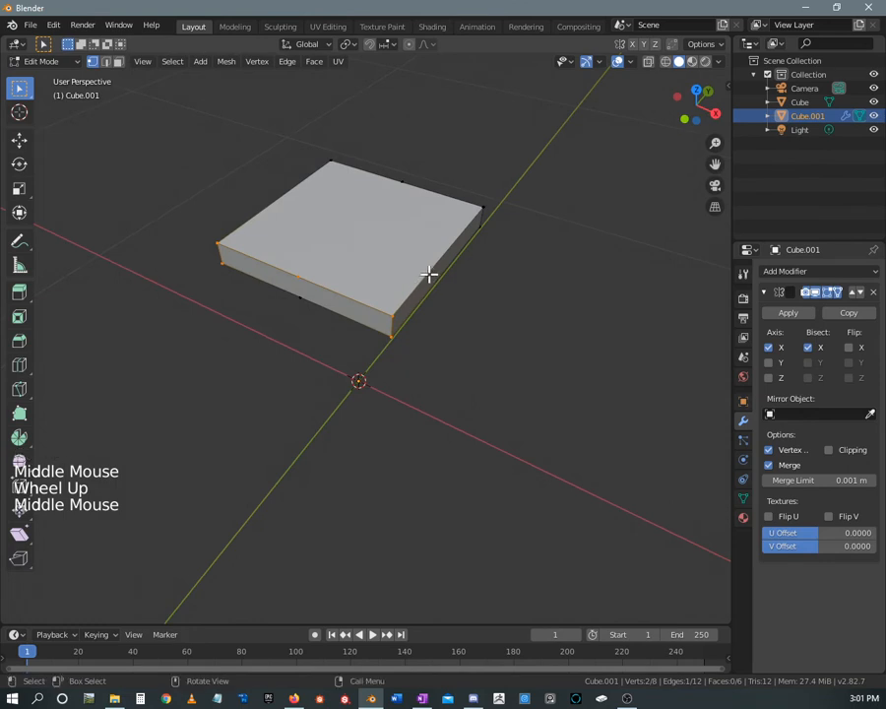
pyautogui.moveTo(481, 271)
pyautogui.mouseDown(button='middle')
pyautogui.moveTo(500, 335)
pyautogui.moveTo(476, 289)
pyautogui.moveTo(475, 210)
pyautogui.moveTo(489, 275)
pyautogui.moveTo(475, 289)
pyautogui.mouseUp(button='middle')
pyautogui.hotkey('ctrl', 'r')
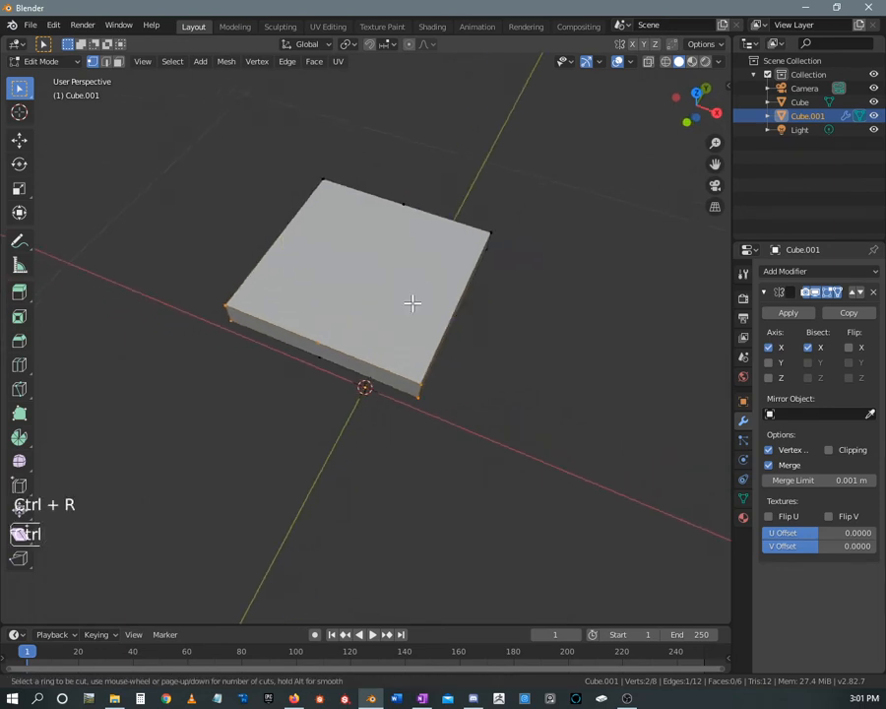
pyautogui.click(394, 222)
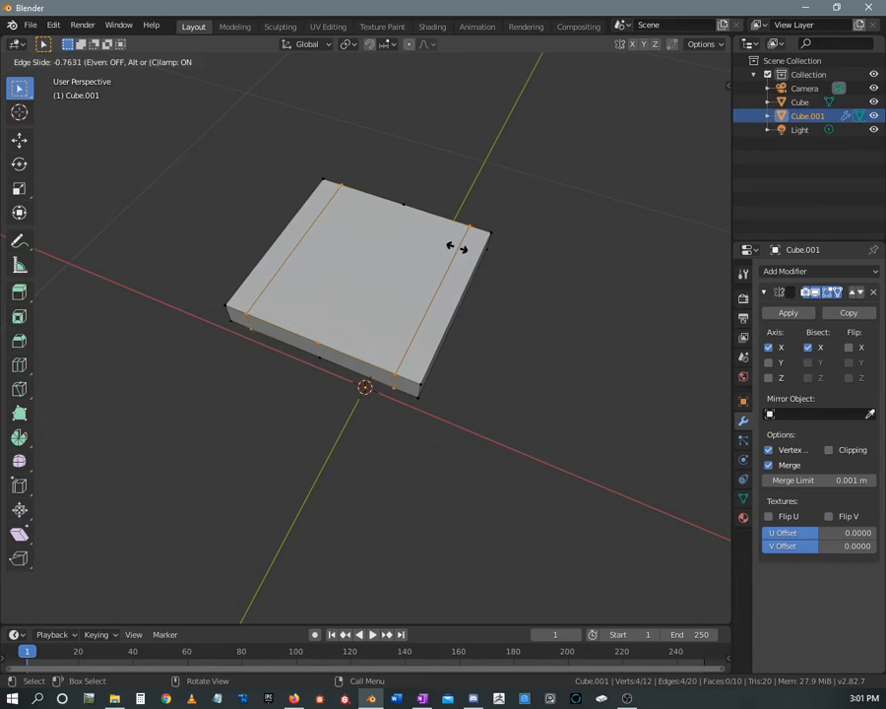
pyautogui.click(456, 246)
# Step: Add a centred loop cut across the slab parallel to the X axis
pyautogui.moveTo(500, 277); pyautogui.dragTo(431, 287, button='middle')
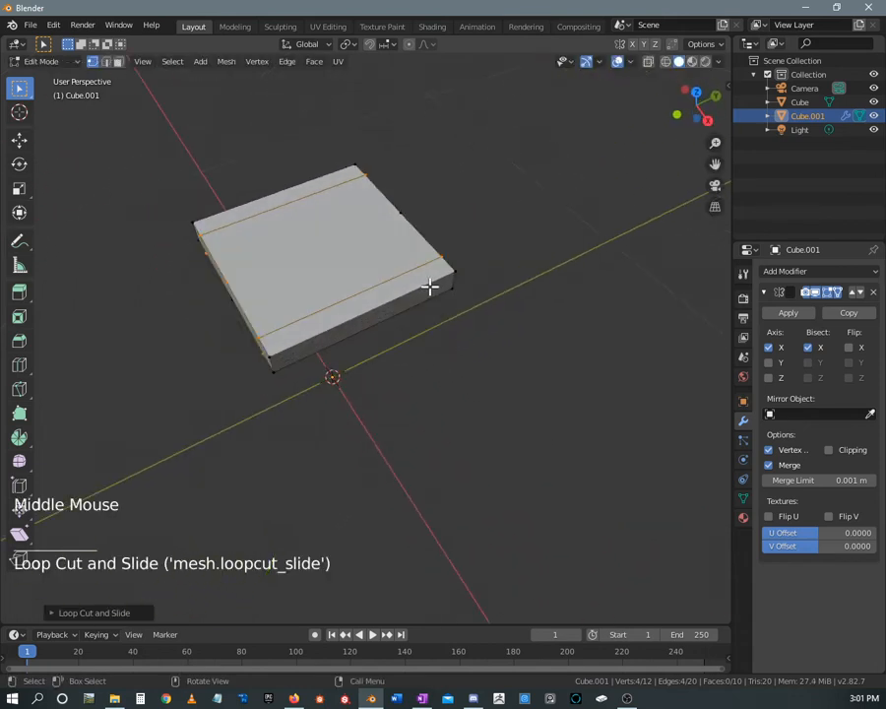
pyautogui.hotkey('ctrl', 'r')
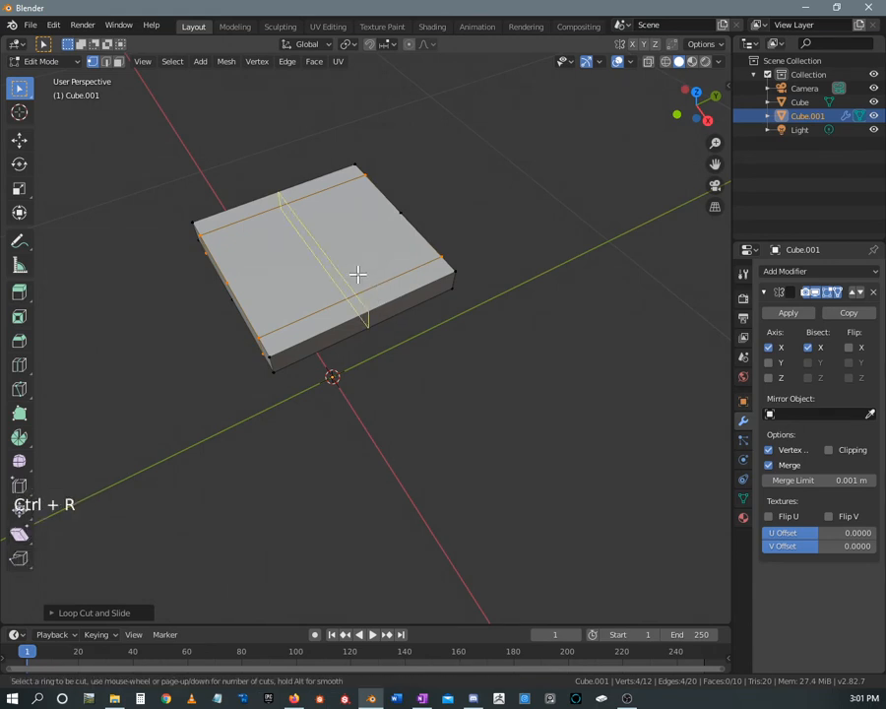
pyautogui.click(348, 278)
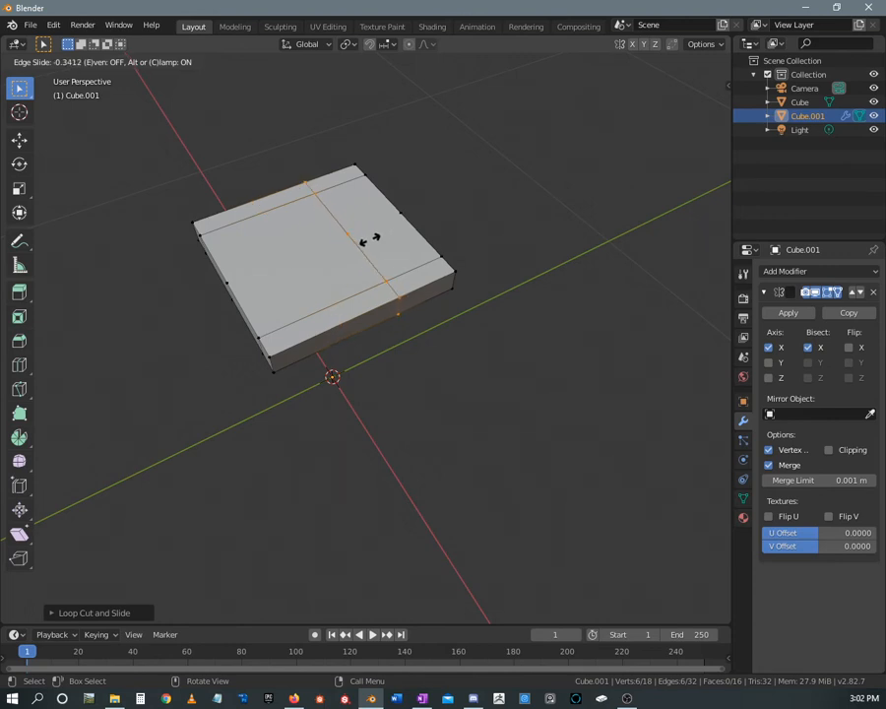
pyautogui.click(380, 221)
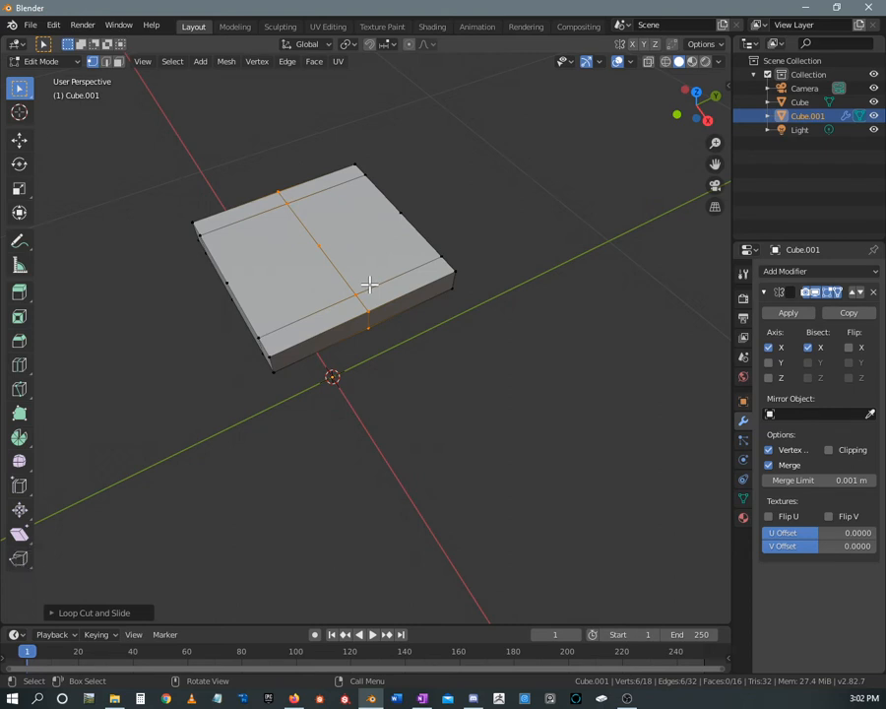
# Step: In edge mode, bevel the central loop with one segment and a width of about 0.78 m, leaving narrow strips along the front and back edges
pyautogui.press('2')
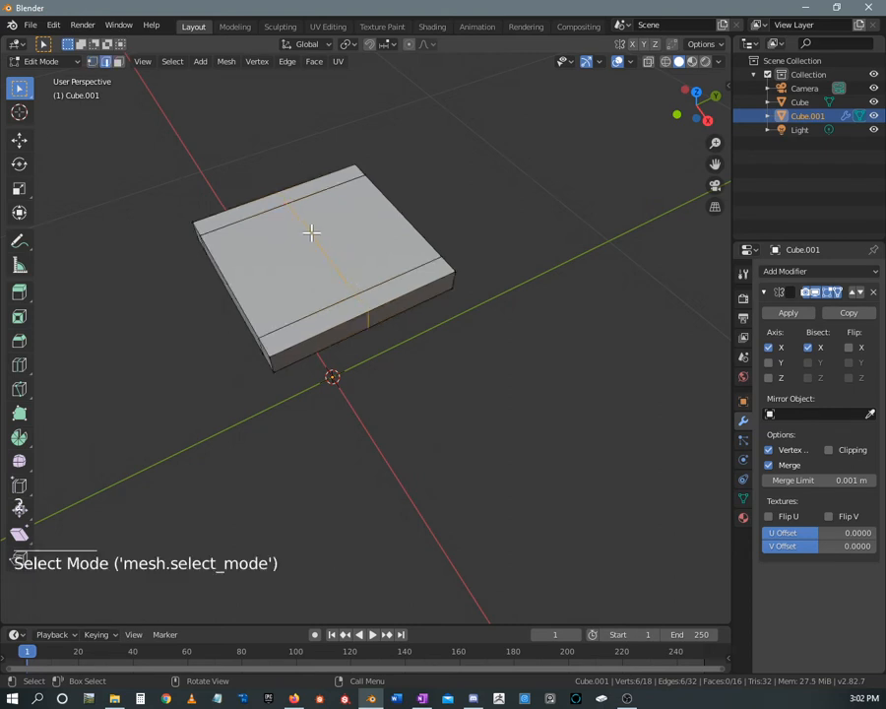
pyautogui.moveTo(362, 254); pyautogui.dragTo(342, 264, button='middle')
pyautogui.scroll(2, 365, 236)
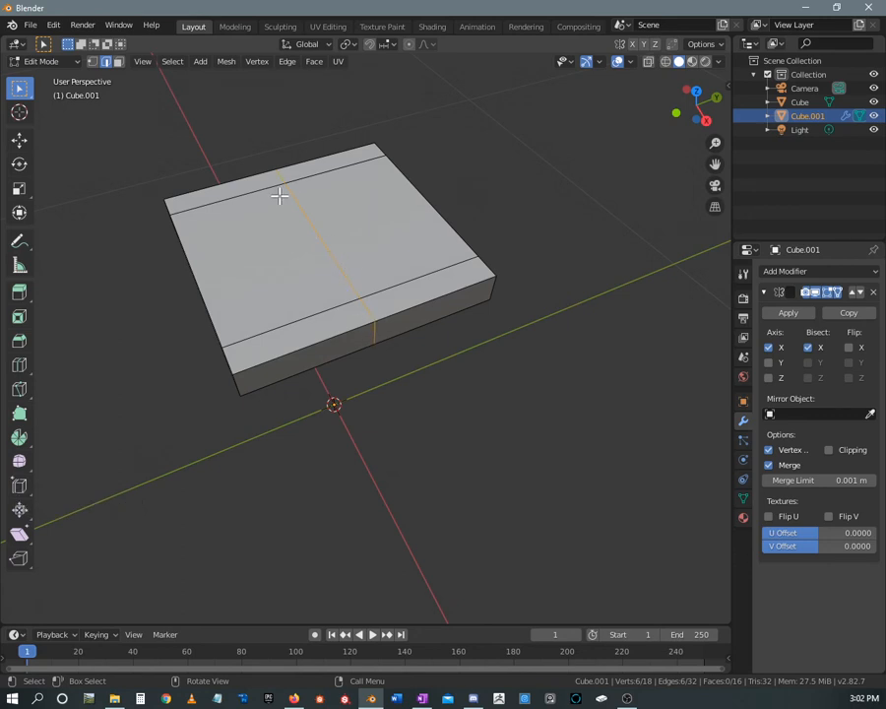
pyautogui.press('ctrl')
pyautogui.hotkey('ctrl', 'b')
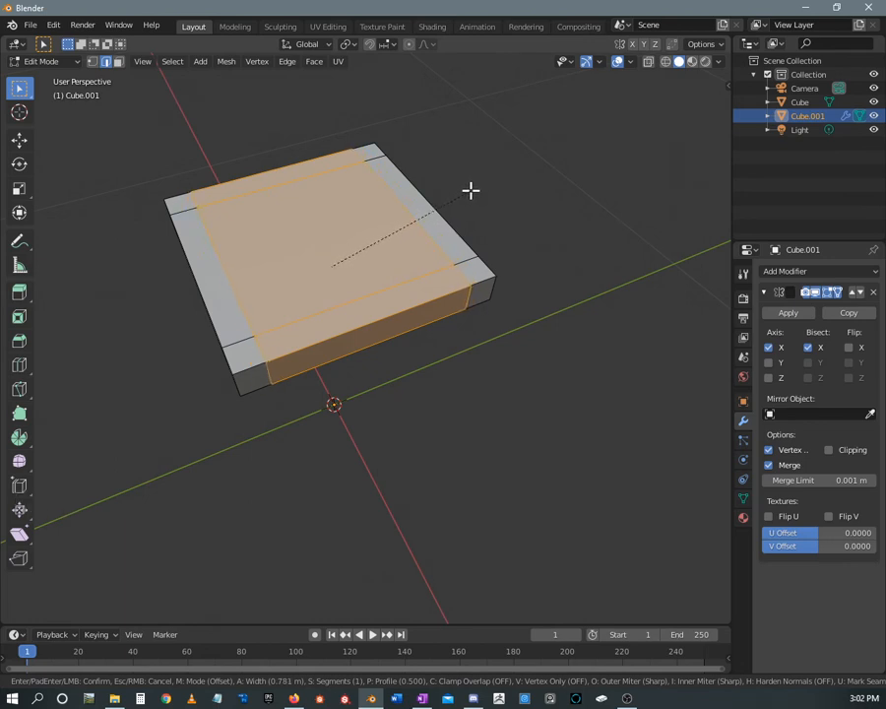
pyautogui.click(470, 190)
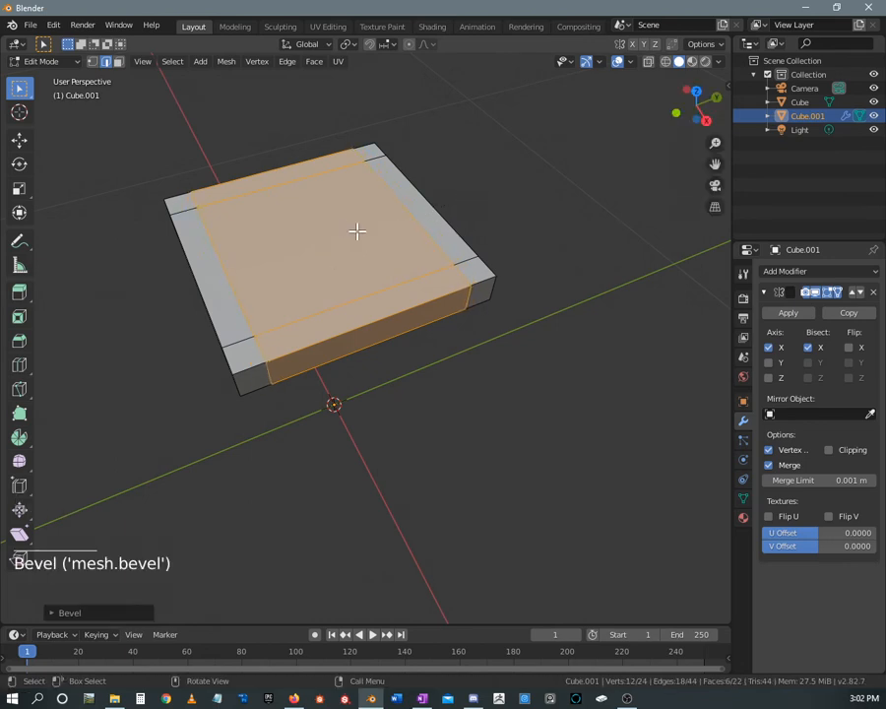
# Step: Select the two corner faces on one side of the slab's underside and extrude them about 0.42 m down to the ground as legs
pyautogui.moveTo(357, 232); pyautogui.dragTo(474, 204, button='middle')
pyautogui.click(443, 347)
pyautogui.moveTo(443, 347); pyautogui.dragTo(409, 296, button='middle')
pyautogui.click(374, 219)
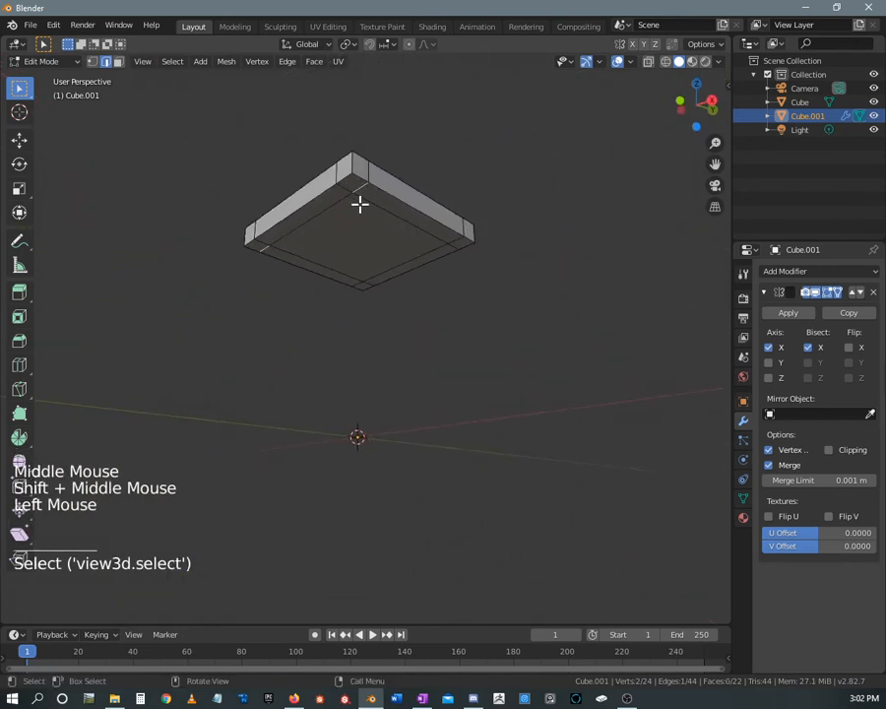
pyautogui.press('3')
pyautogui.click(353, 185)
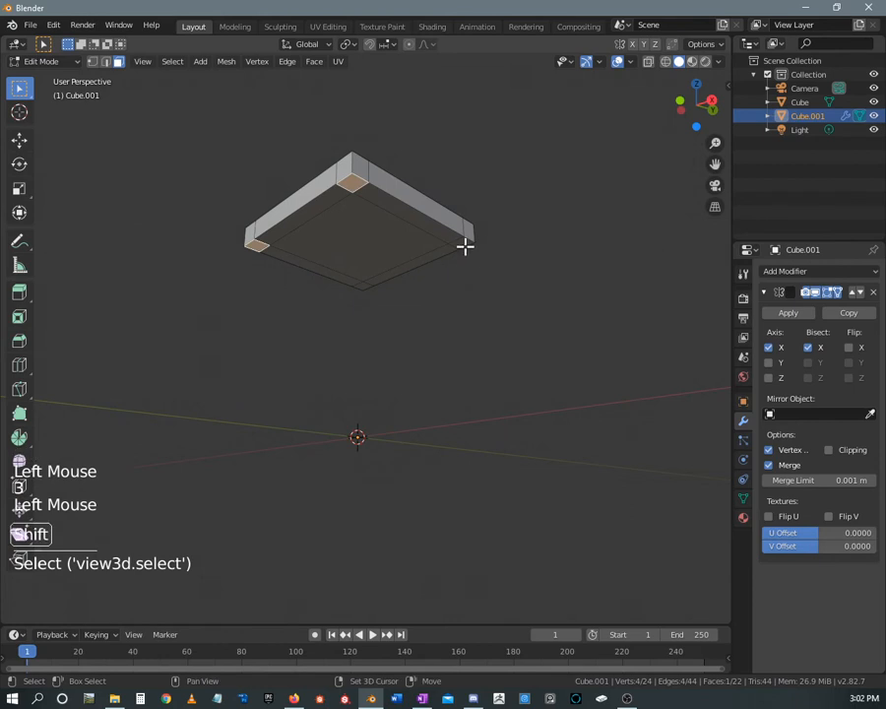
pyautogui.keyDown('shift'); pyautogui.click(464, 246); pyautogui.keyUp('shift')
pyautogui.moveTo(390, 215); pyautogui.dragTo(386, 221, button='middle')
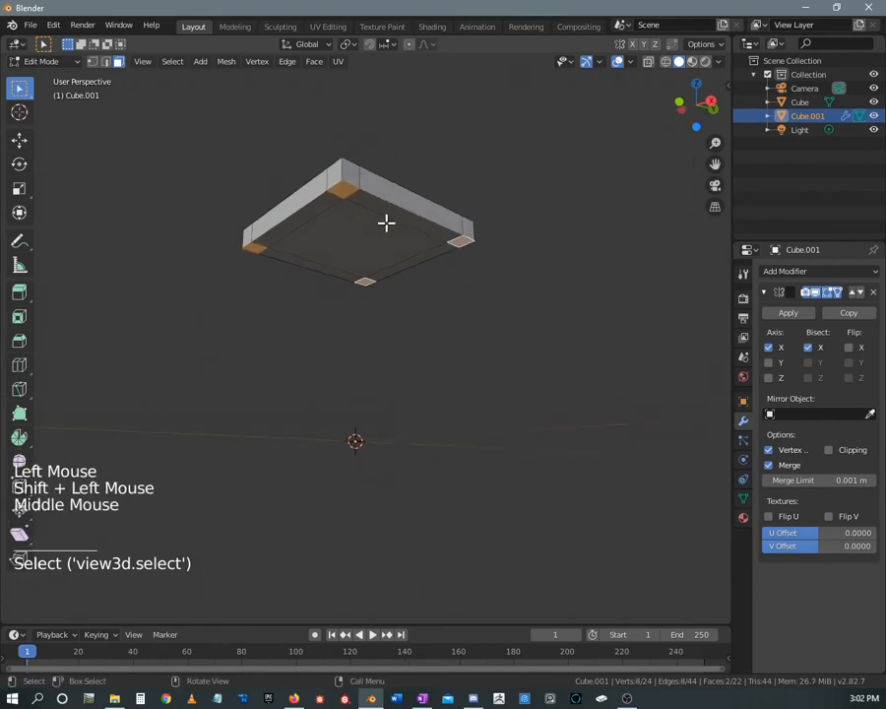
pyautogui.press('KP_1')
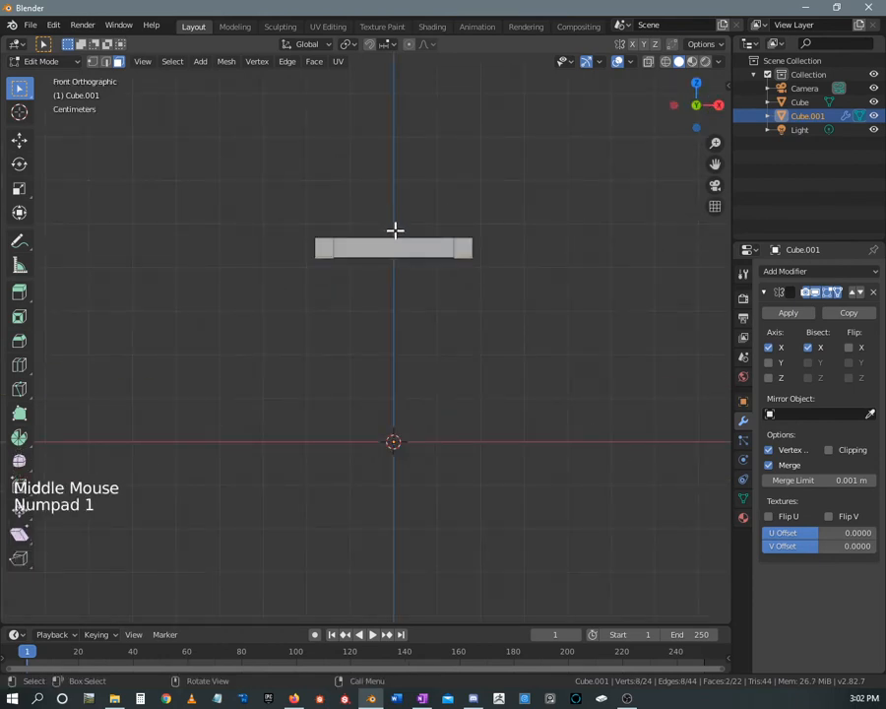
pyautogui.press('e')
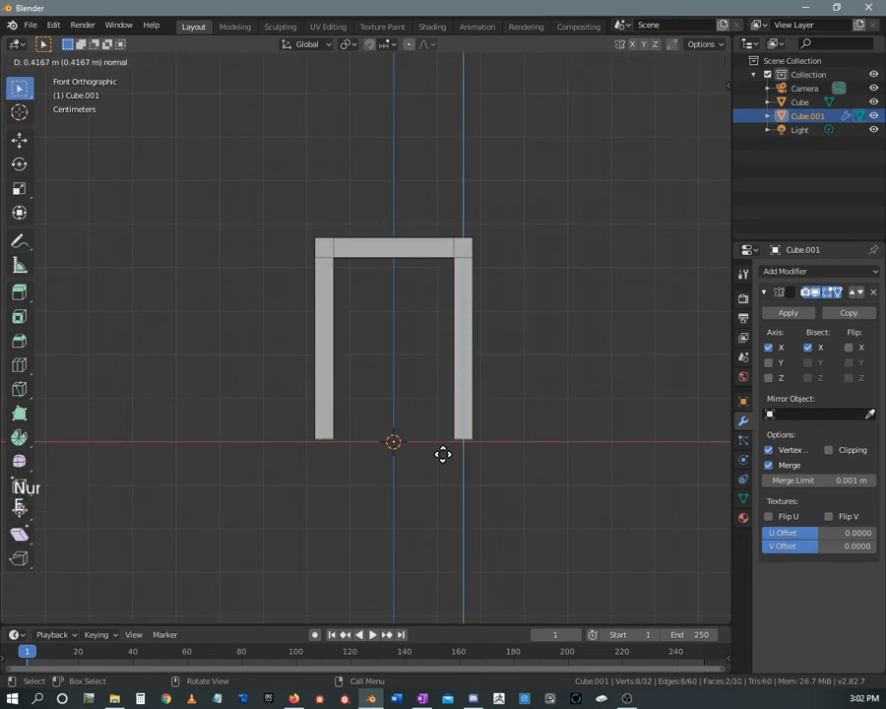
pyautogui.click(443, 456)
# Step: Extrude the top face of the seat's rear corner about 0.37 m upward to form mirrored back posts
pyautogui.scroll(-3, 471, 264)
pyautogui.moveTo(470, 265); pyautogui.dragTo(419, 258, button='middle')
pyautogui.scroll(1, 362, 293)
pyautogui.click(426, 310)
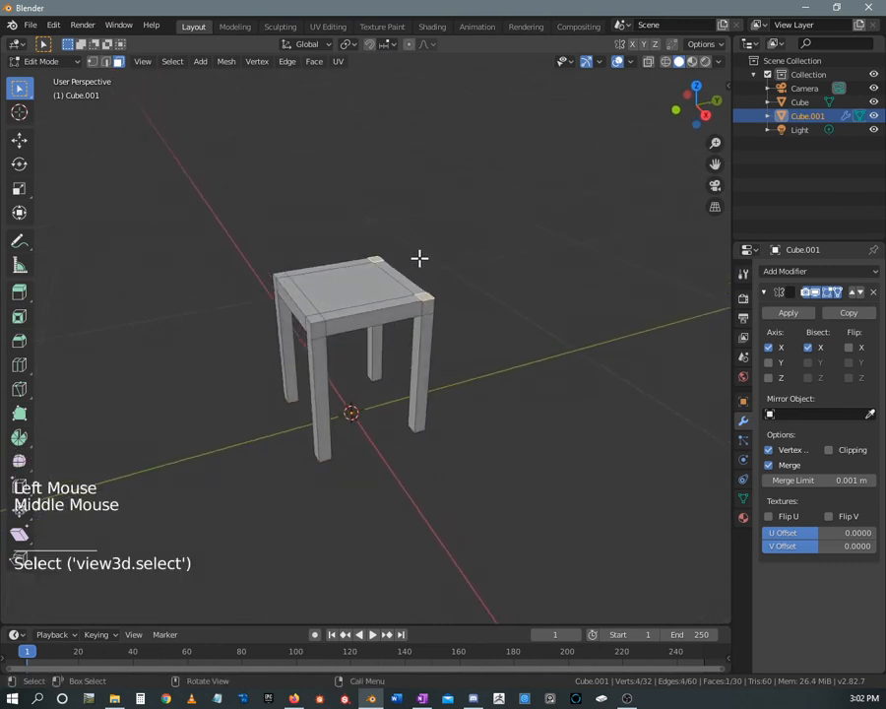
pyautogui.press('e')
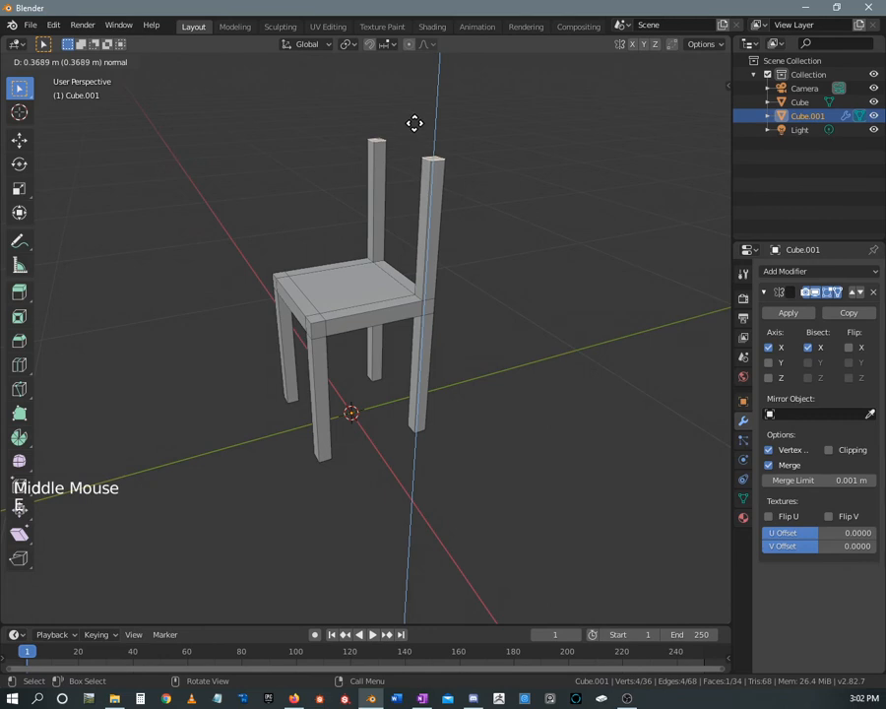
pyautogui.click(414, 124)
# Step: In front view, extrude the back posts' top face a further 0.13 m or so upward as a separate upper segment
pyautogui.scroll(-2, 433, 207)
pyautogui.moveTo(443, 212); pyautogui.dragTo(418, 280, button='middle')
pyautogui.press('KP_1')
pyautogui.scroll(2, 419, 258)
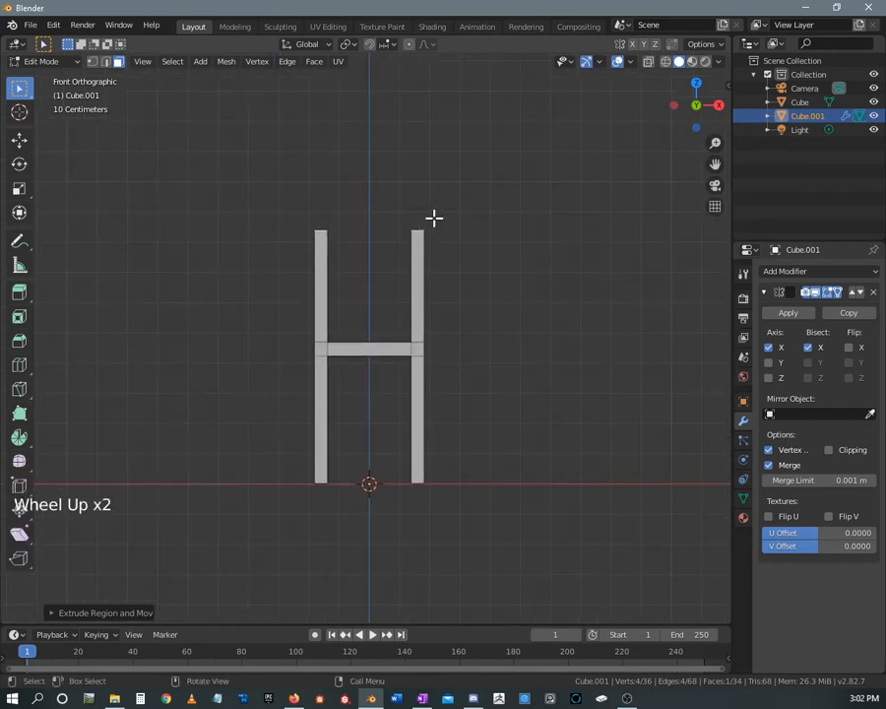
pyautogui.press('e')
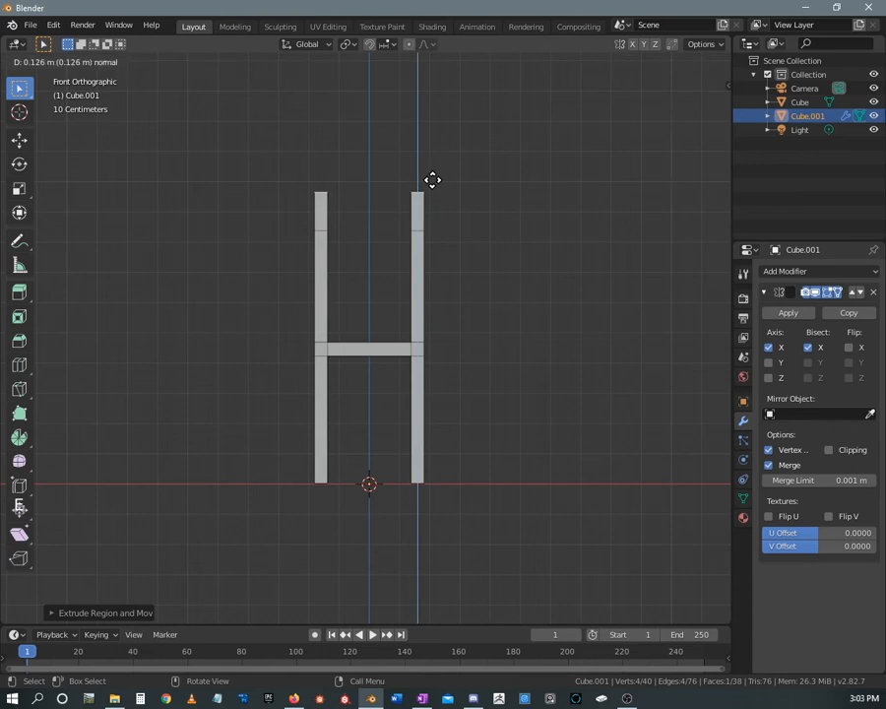
pyautogui.click(430, 179)
# Step: Extrude the inner side face of the back post's upper segment about 0.14 m inward to form the mirrored backrest panel
pyautogui.moveTo(429, 179); pyautogui.dragTo(499, 257, button='middle')
pyautogui.scroll(-2, 407, 261)
pyautogui.scroll(4, 439, 234)
pyautogui.moveTo(439, 233); pyautogui.dragTo(408, 247, button='middle')
pyautogui.click(404, 212)
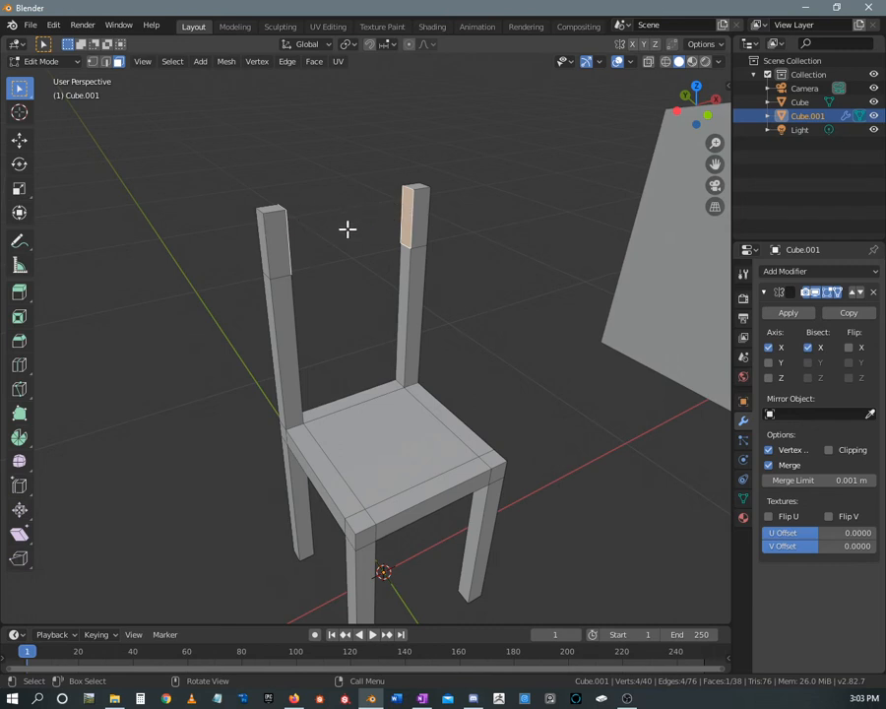
pyautogui.press('e')
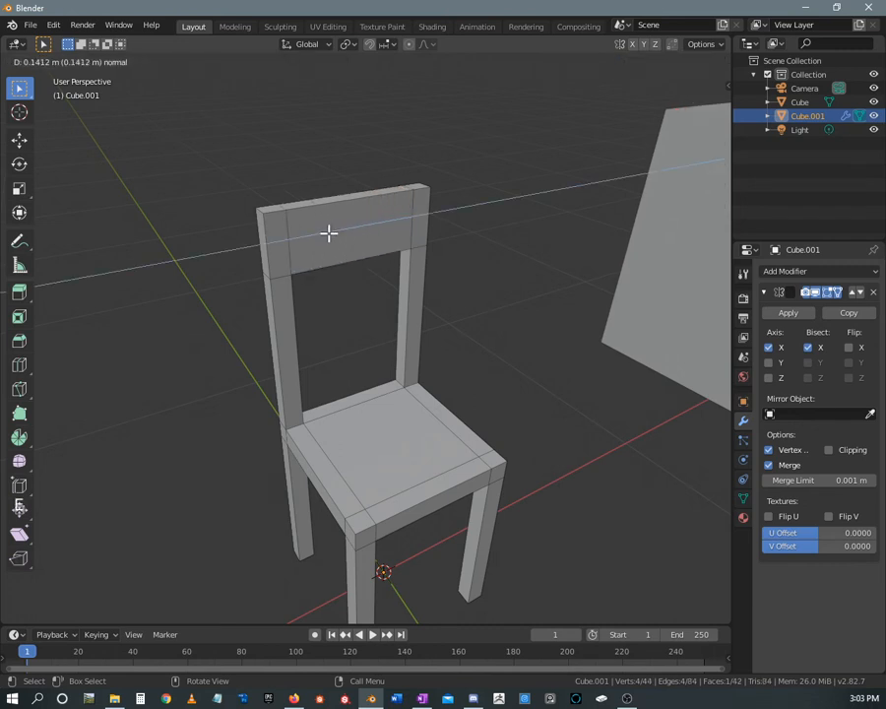
pyautogui.click(329, 233)
pyautogui.moveTo(380, 236); pyautogui.dragTo(376, 199, button='middle')
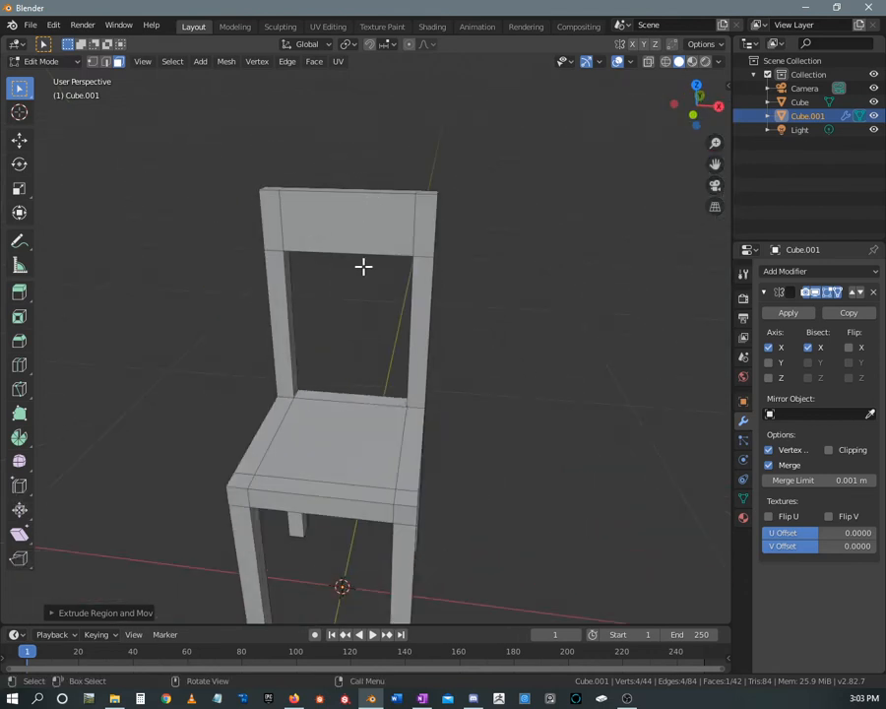
# Step: Try to move the backrest panel's central vertices about 0.02 m in vertex mode, selecting them through the mesh with X-ray
pyautogui.press('Tab')
pyautogui.press('Tab')
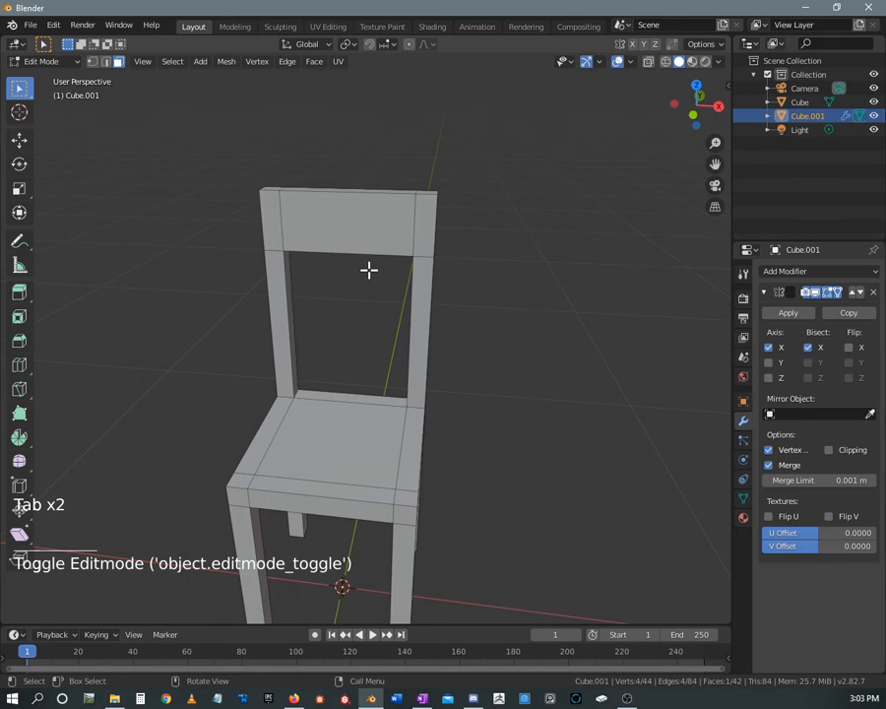
pyautogui.press('1')
pyautogui.moveTo(325, 160); pyautogui.dragTo(373, 345)
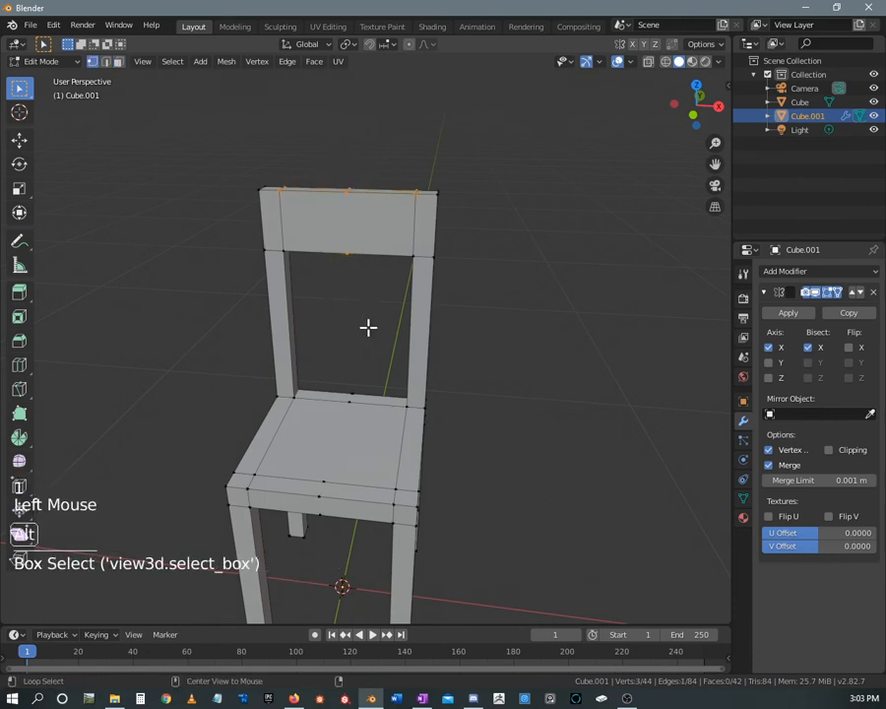
pyautogui.hotkey('alt', 'z')
pyautogui.moveTo(328, 150); pyautogui.dragTo(362, 267)
pyautogui.press('g')
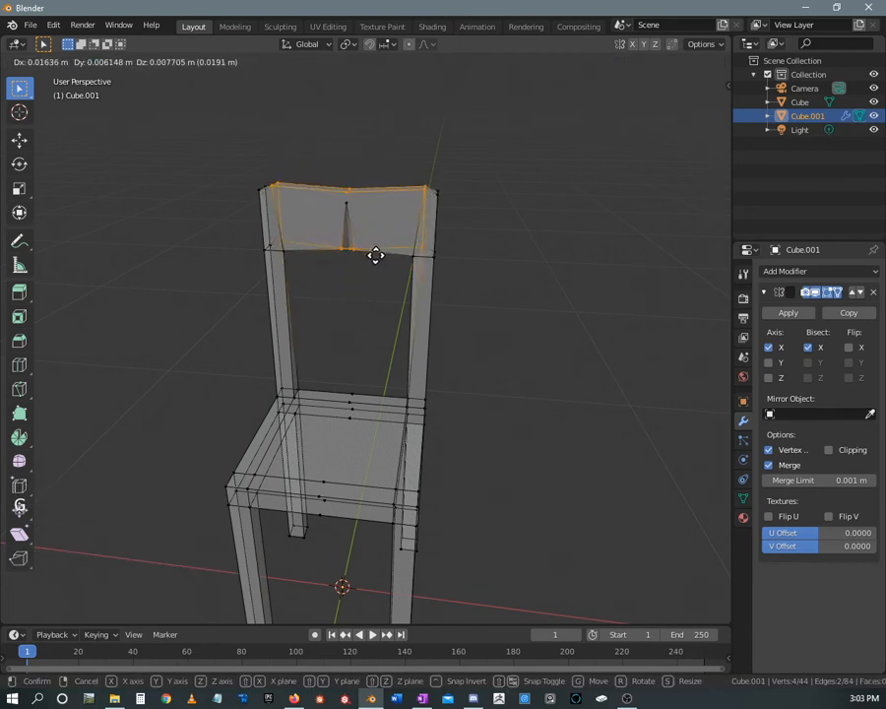
pyautogui.click(376, 255)
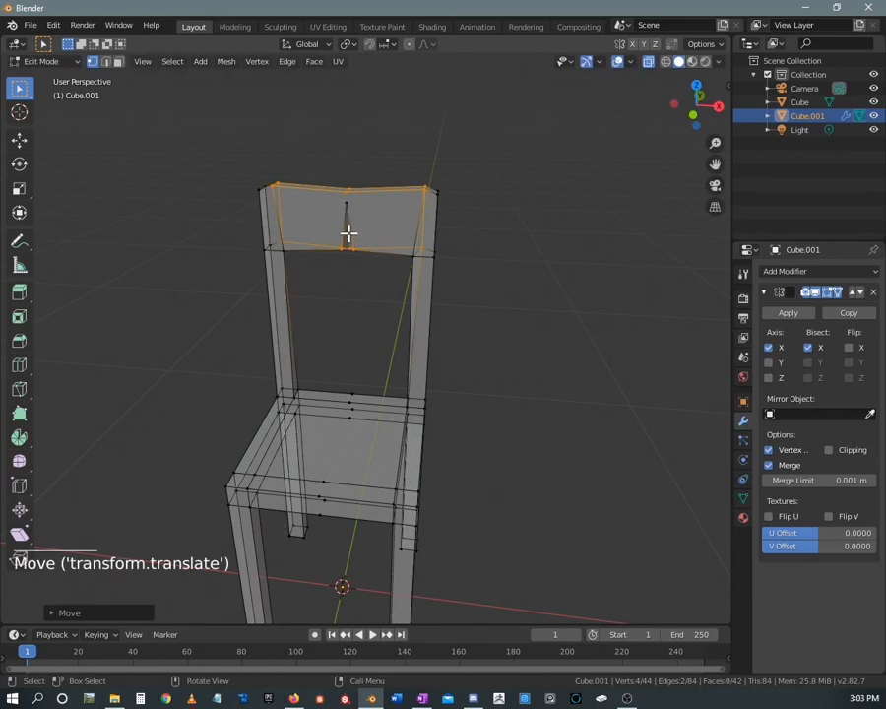
# Step: Undo the vertex move and the edits before it, back to the unmirrored half of the backrest panel
pyautogui.press('KP_1')
pyautogui.scroll(3, 356, 249)
pyautogui.keyDown('shift'); pyautogui.moveTo(351, 192); pyautogui.dragTo(362, 233, button='middle'); pyautogui.keyUp('shift')
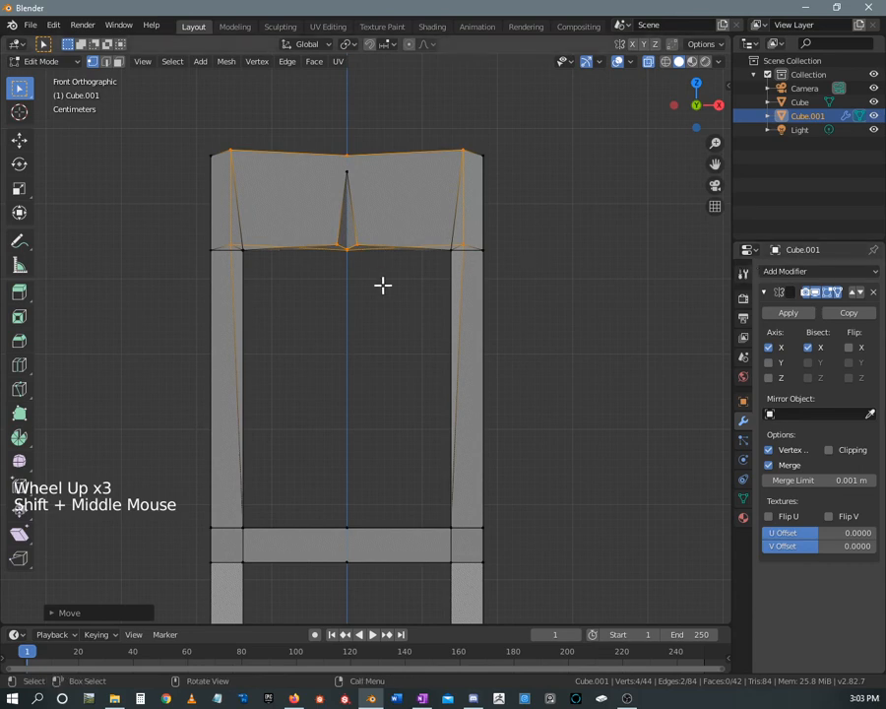
pyautogui.hotkey('ctrl', 'z')
pyautogui.hotkey('ctrl', 'z')
pyautogui.hotkey('ctrl', 'z')
pyautogui.hotkey('ctrl', 'z')
pyautogui.hotkey('ctrl', 'z')
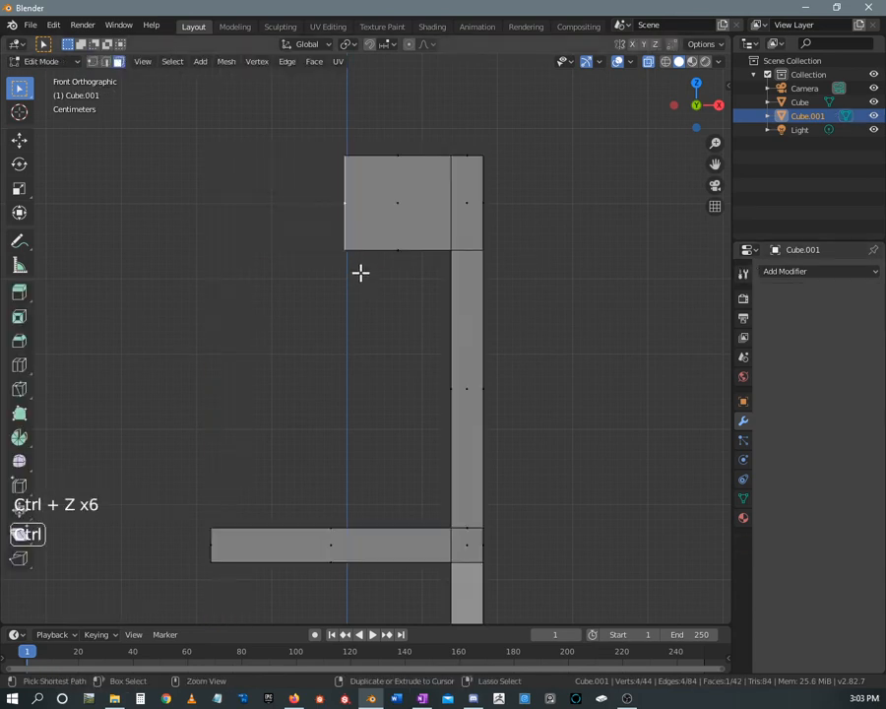
# Step: Add a Mirror modifier on the X axis with X bisect enabled, leaving its on-cage display off
pyautogui.moveTo(360, 273); pyautogui.dragTo(395, 301, button='middle')
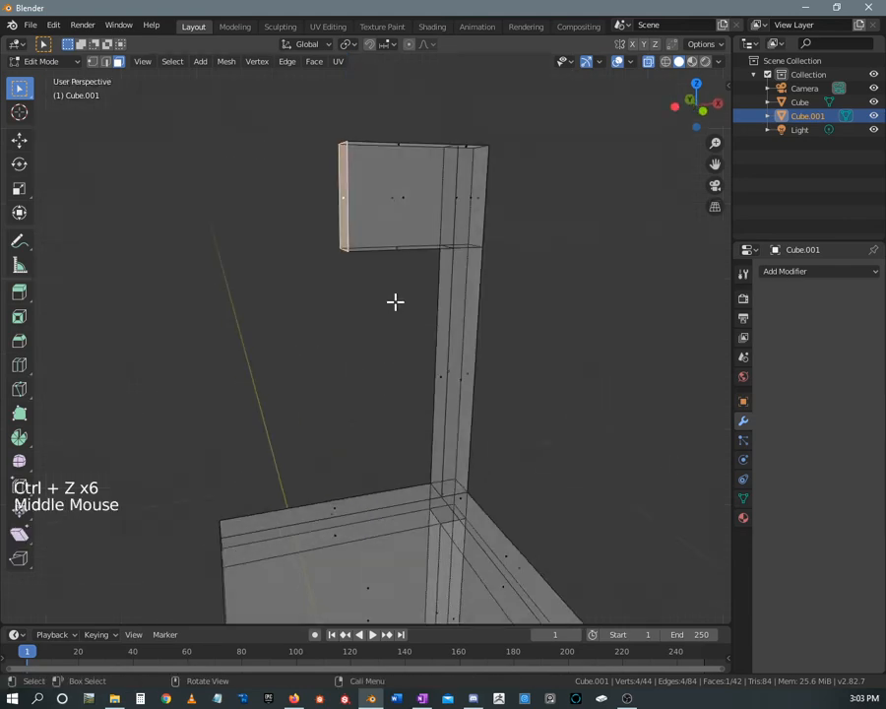
pyautogui.scroll(-2, 443, 280)
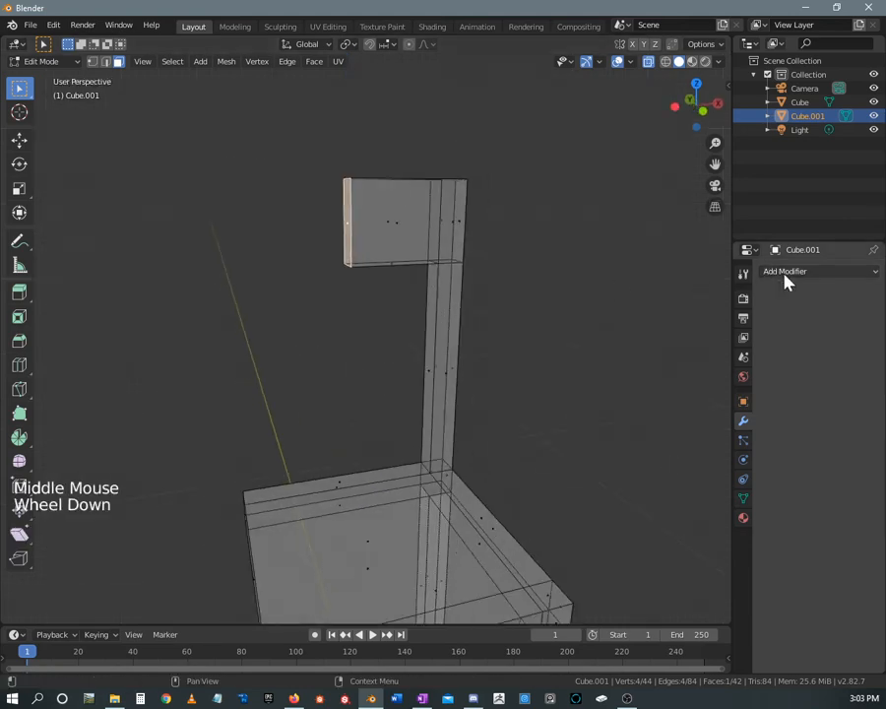
pyautogui.click(785, 272)
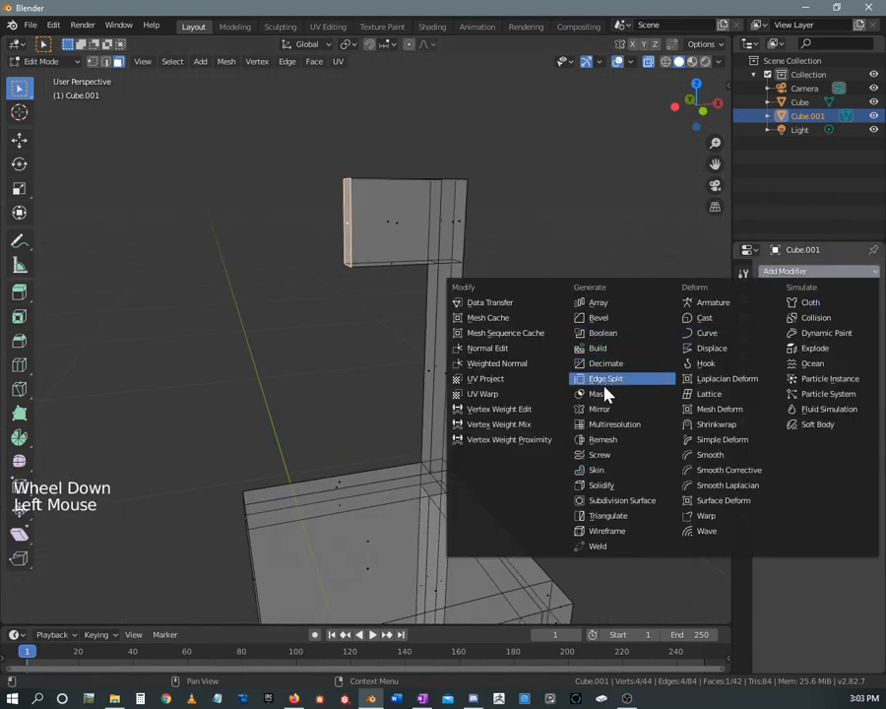
pyautogui.click(598, 408)
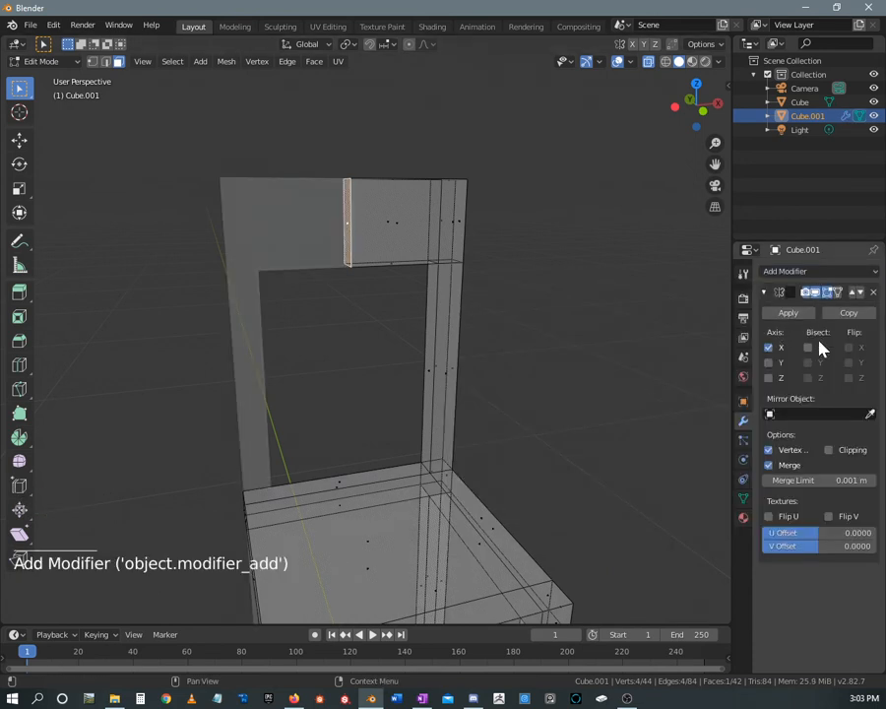
pyautogui.click(809, 349)
pyautogui.click(838, 293)
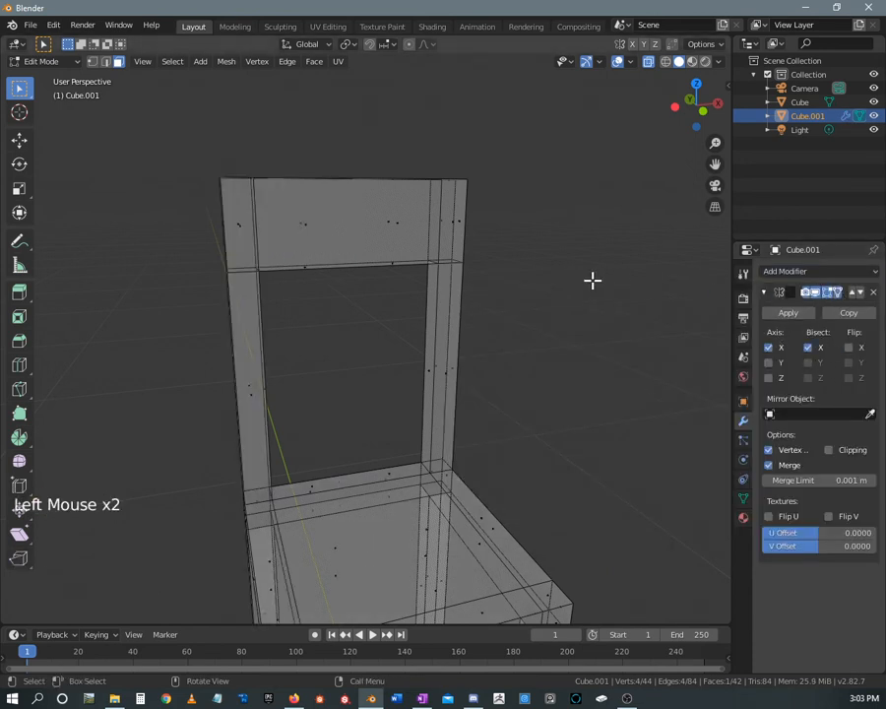
pyautogui.click(838, 293)
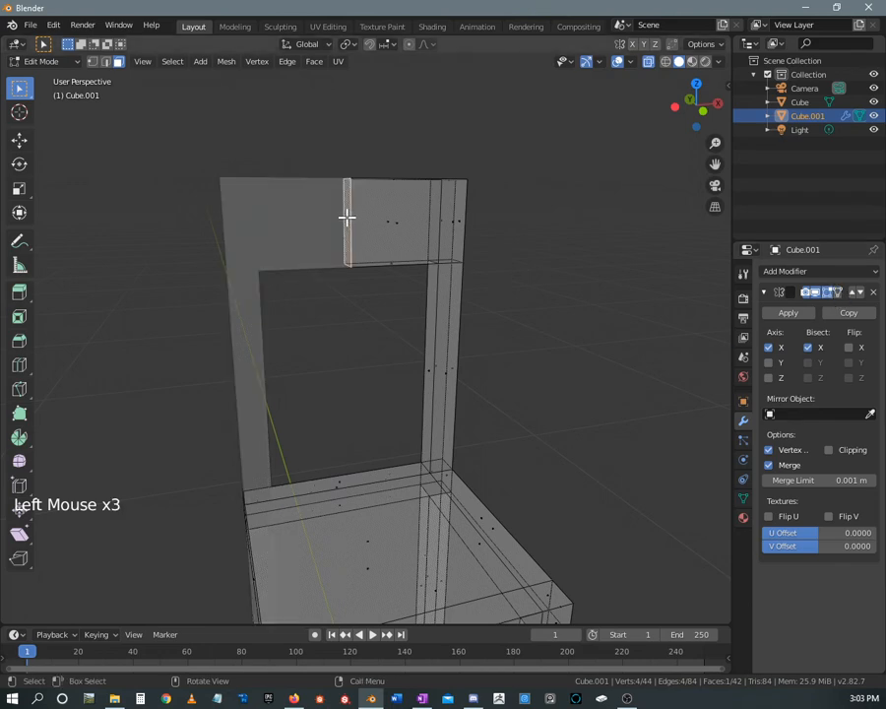
# Step: Move the backrest panel's inner end face about 0.003 m along the X axis toward the mirror centre
pyautogui.moveTo(391, 213)
pyautogui.mouseDown(button='middle')
pyautogui.moveTo(403, 224)
pyautogui.moveTo(392, 223)
pyautogui.mouseUp(button='middle')
pyautogui.press('g')
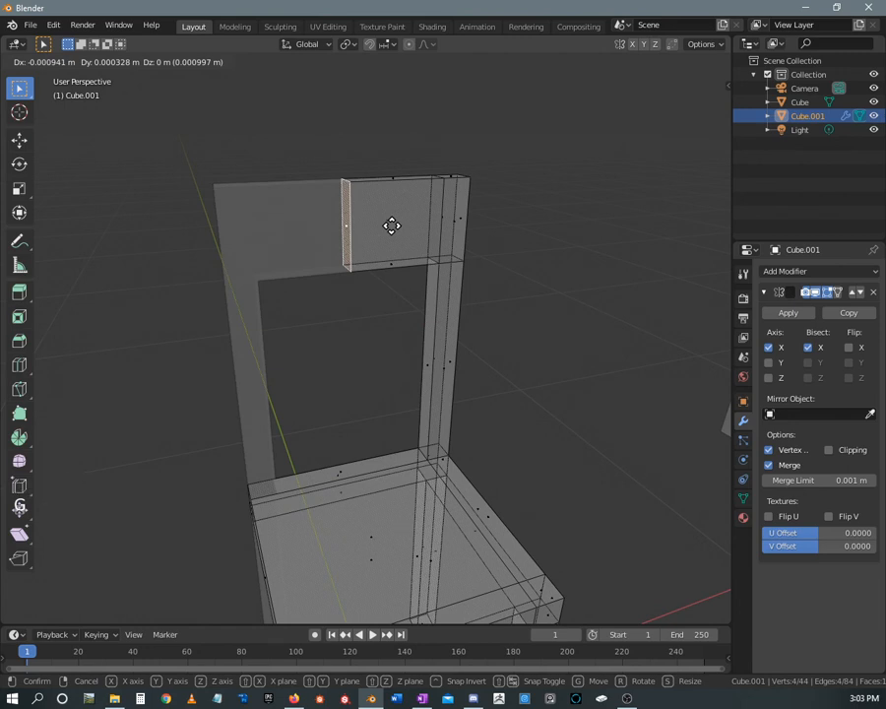
pyautogui.press('x')
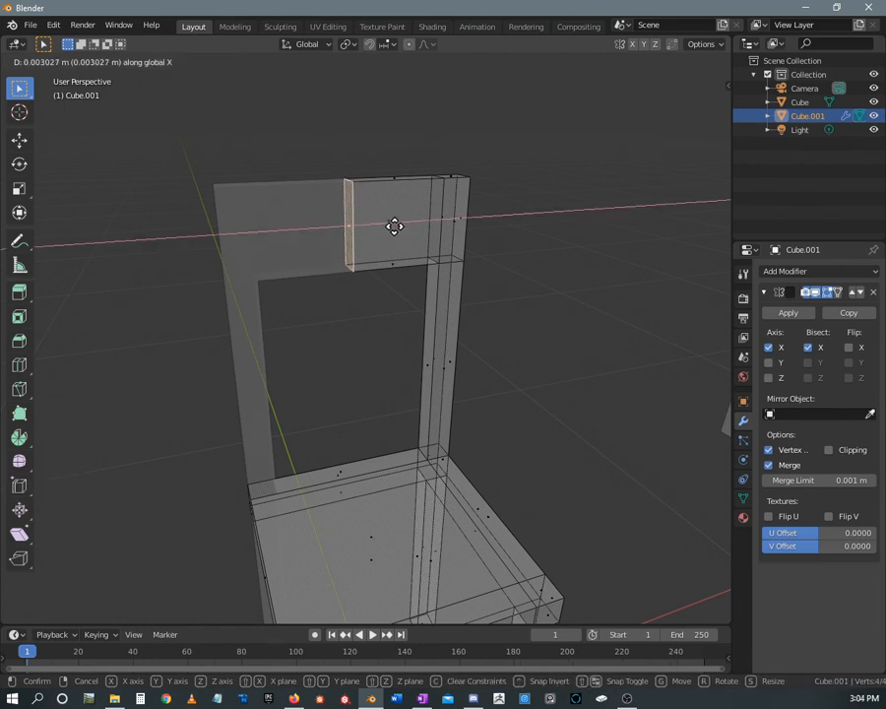
pyautogui.click(394, 226)
pyautogui.moveTo(368, 234); pyautogui.dragTo(341, 216, button='middle')
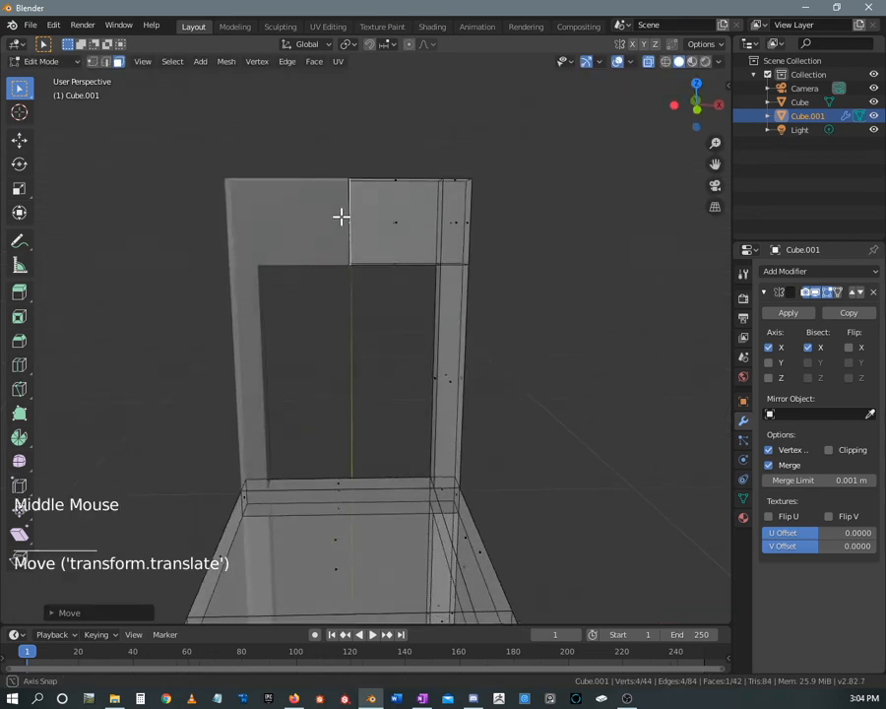
pyautogui.scroll(1, 345, 232)
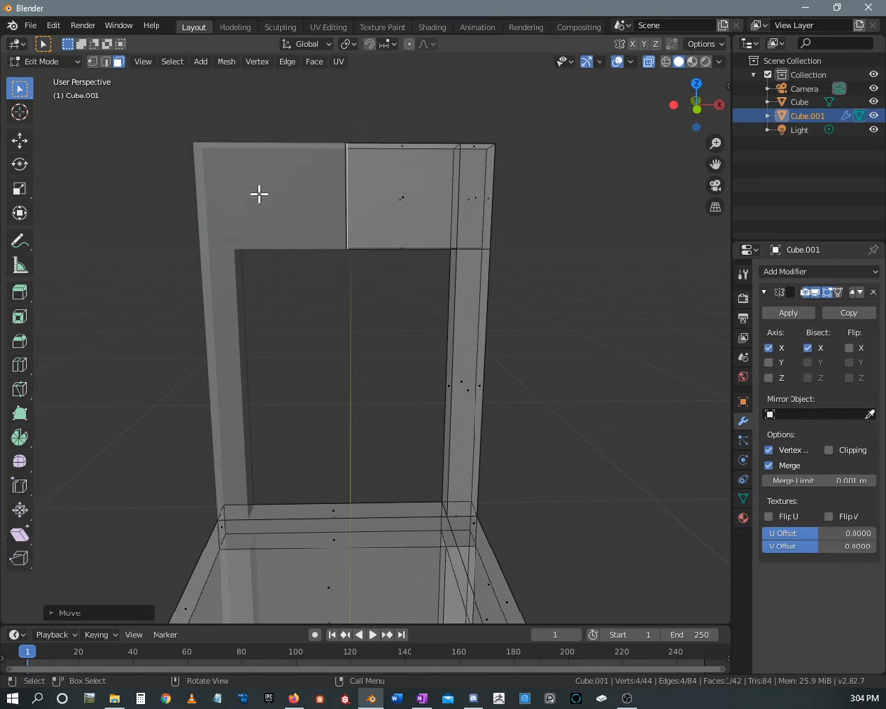
# Step: Extrude the outer side face of the back post's upper segment about 0.023 m outward, widening the backrest beyond the posts
pyautogui.moveTo(414, 265); pyautogui.dragTo(370, 308, button='middle')
pyautogui.scroll(-2, 388, 276)
pyautogui.scroll(-2, 354, 278)
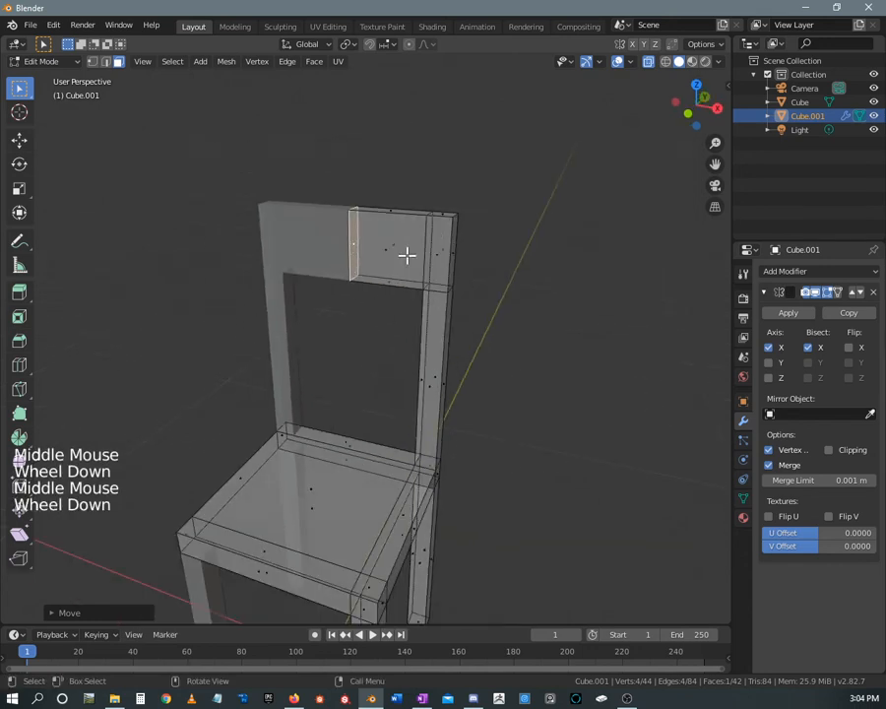
pyautogui.keyDown('shift'); pyautogui.moveTo(649, 367); pyautogui.dragTo(431, 318, button='middle'); pyautogui.keyUp('shift')
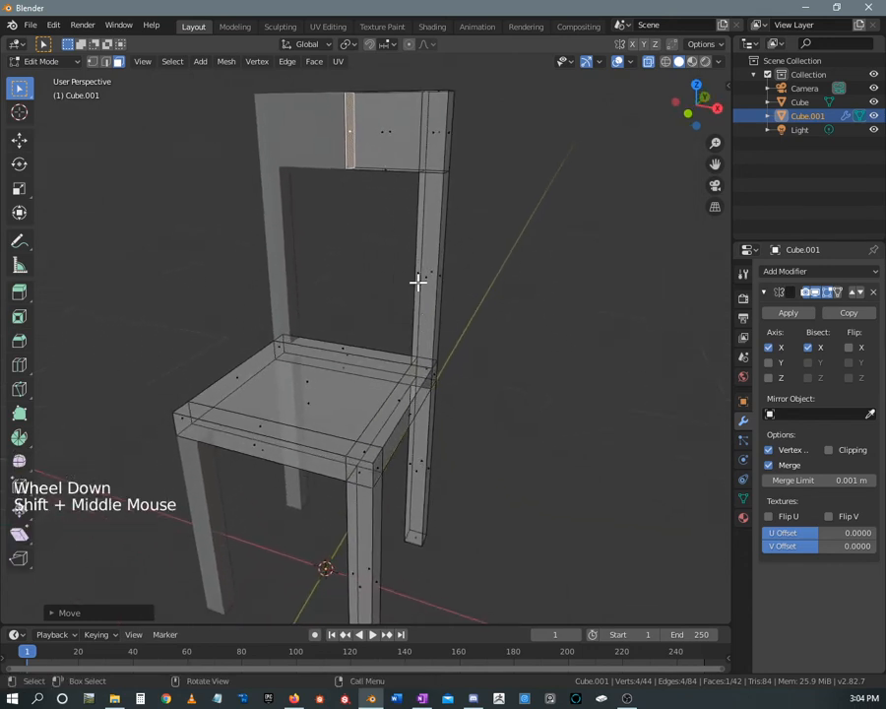
pyautogui.moveTo(476, 173); pyautogui.dragTo(455, 219, button='middle')
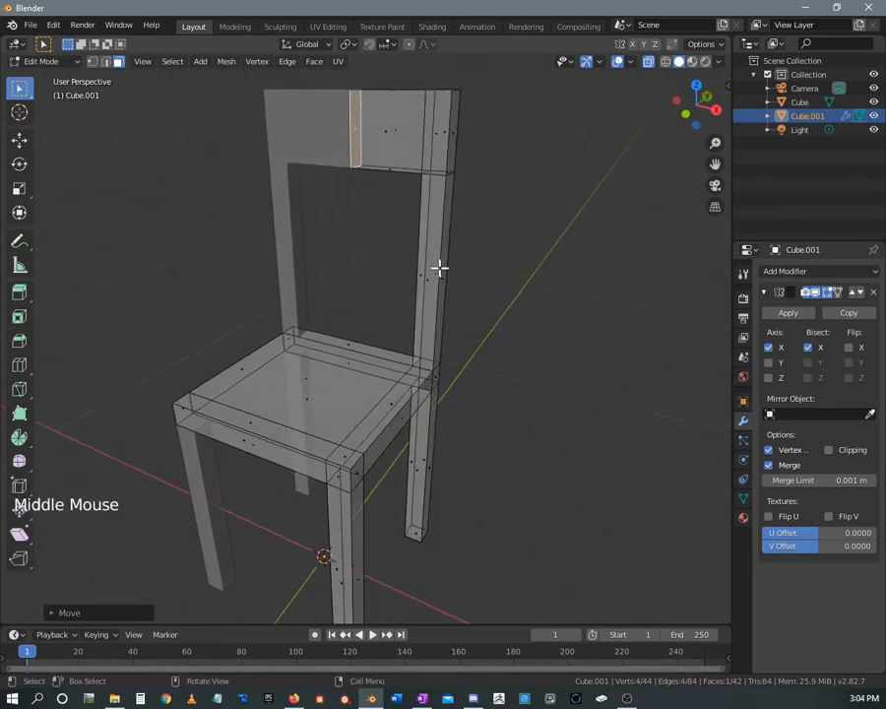
pyautogui.click(457, 147)
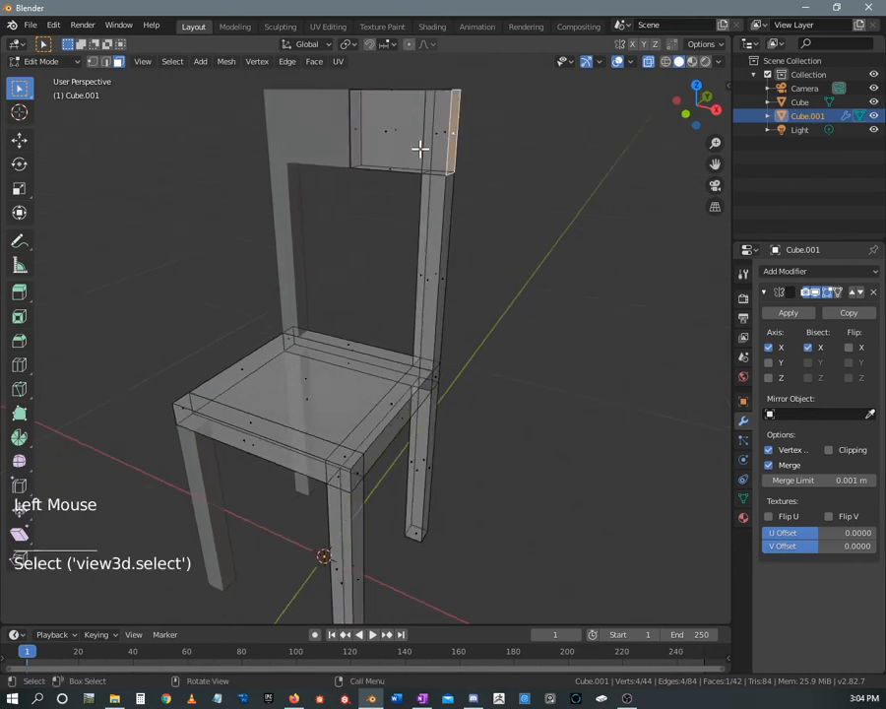
pyautogui.press('e')
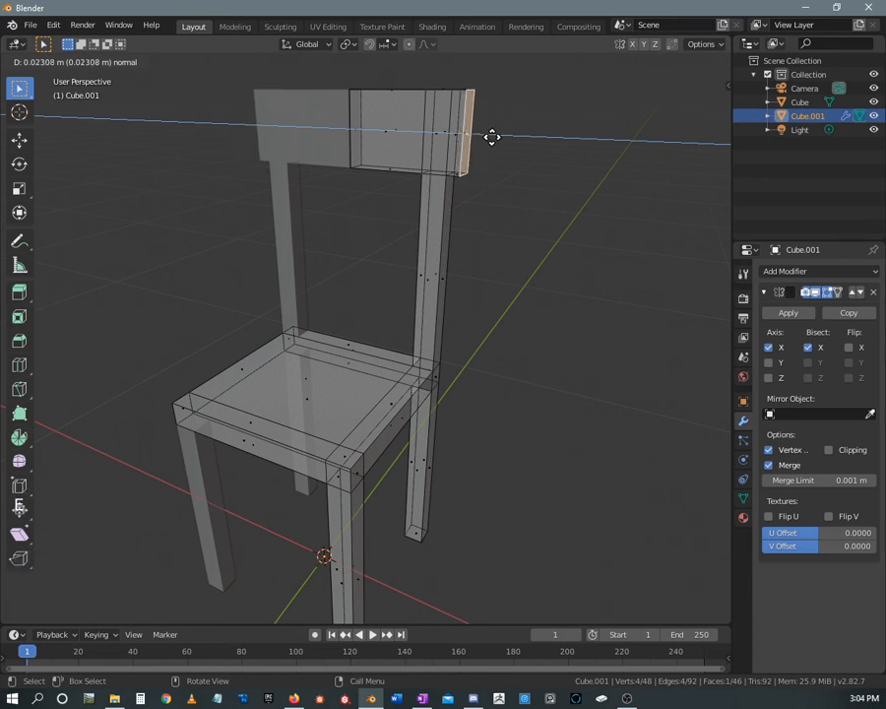
pyautogui.click(490, 136)
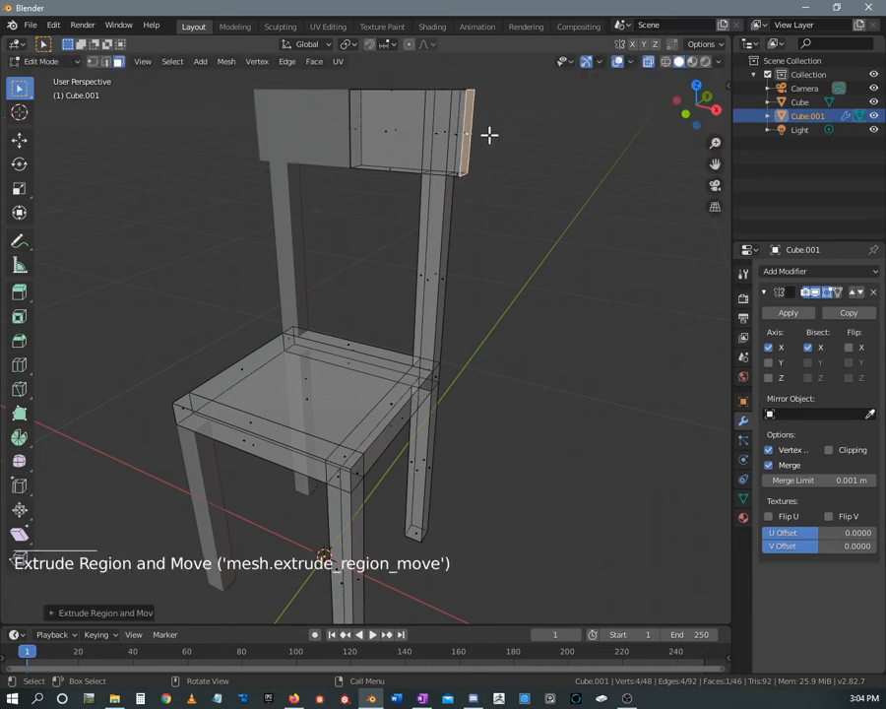
# Step: Bevel the backrest's outer end face with one segment and a width of about 0.02 m, and clear the selection
pyautogui.keyDown('shift'); pyautogui.moveTo(489, 135); pyautogui.dragTo(444, 208, button='middle'); pyautogui.keyUp('shift')
pyautogui.scroll(1, 445, 197)
pyautogui.press('ctrl')
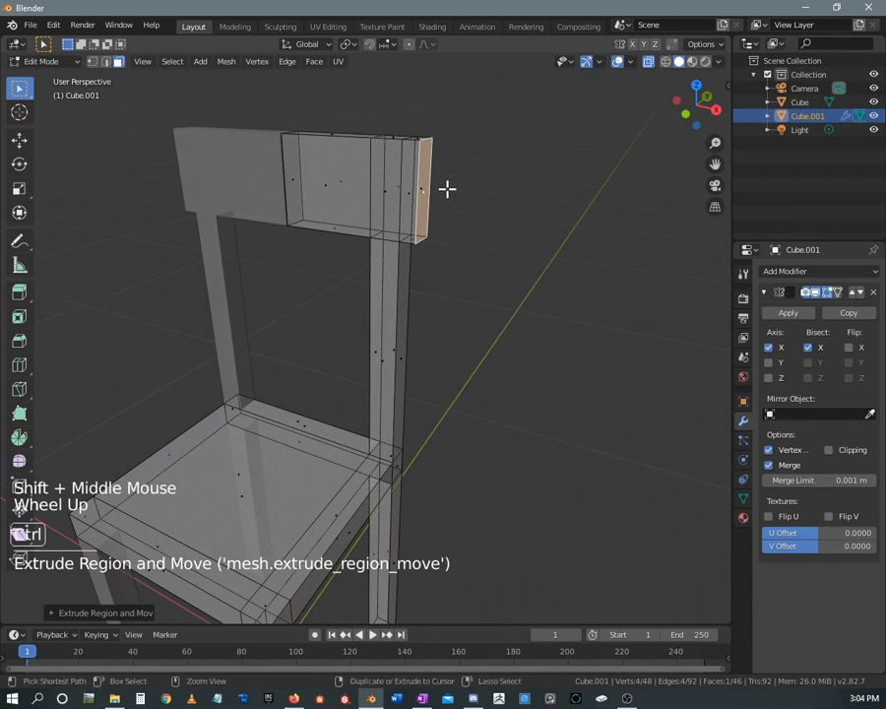
pyautogui.hotkey('ctrl', 'b')
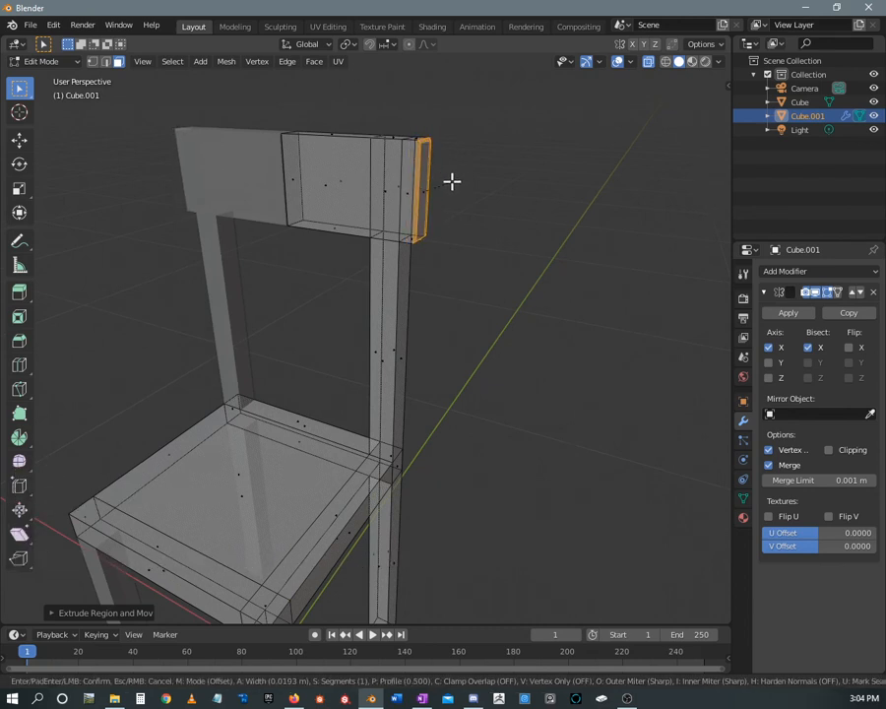
pyautogui.click(443, 188)
pyautogui.click(459, 165)
# Step: Examine the bevelled backrest and compare the chair's height with the reference cube in front view
pyautogui.moveTo(459, 165); pyautogui.dragTo(400, 220, button='middle')
pyautogui.scroll(2, 408, 255)
pyautogui.scroll(-3, 359, 265)
pyautogui.keyDown('shift'); pyautogui.moveTo(359, 266); pyautogui.dragTo(463, 304, button='middle'); pyautogui.keyUp('shift')
pyautogui.scroll(-2, 374, 178)
pyautogui.scroll(-3, 356, 292)
pyautogui.press('KP_1')
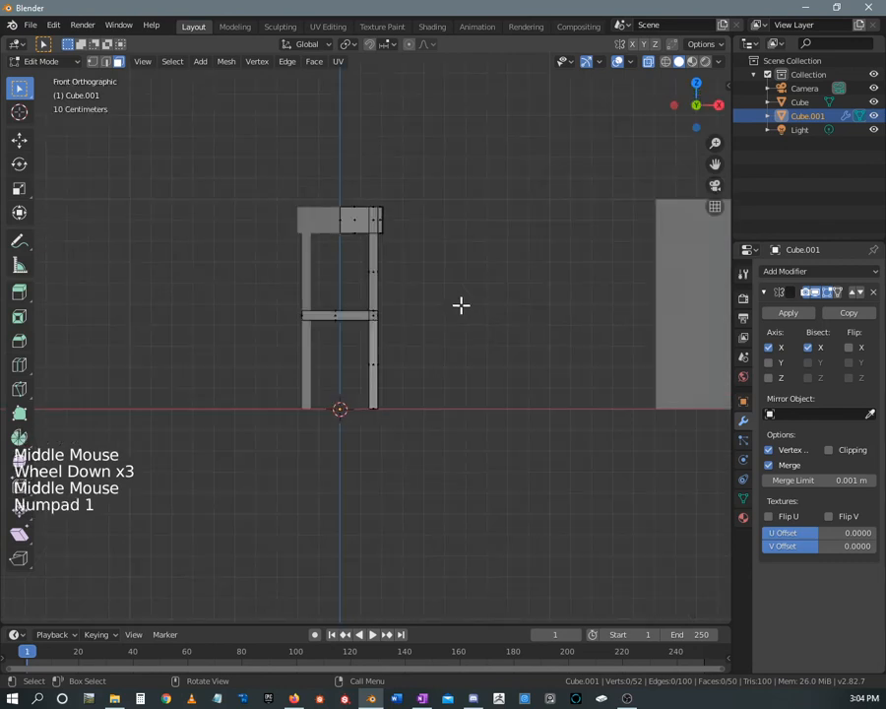
pyautogui.scroll(-1, 552, 281)
pyautogui.scroll(-1, 482, 270)
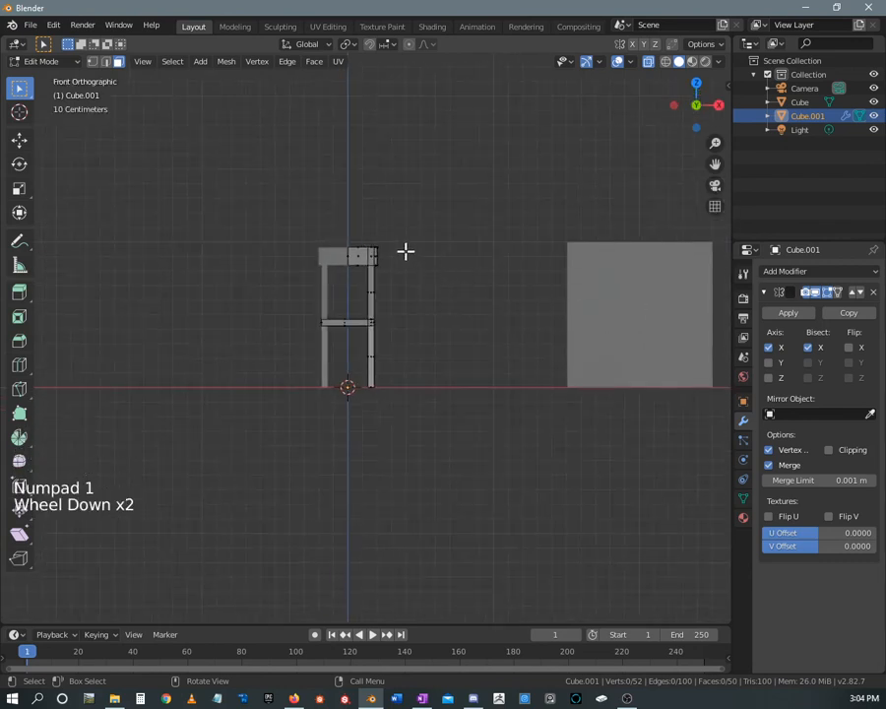
# Step: Leave edit mode and delete the 1 m reference cube
pyautogui.press('Tab')
pyautogui.click(607, 308)
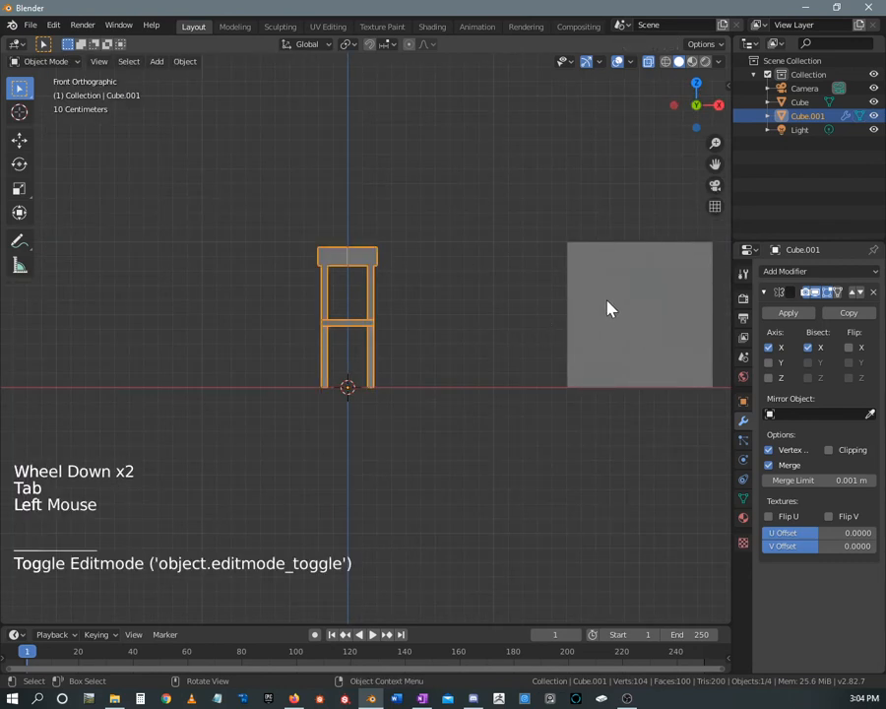
pyautogui.click(595, 311)
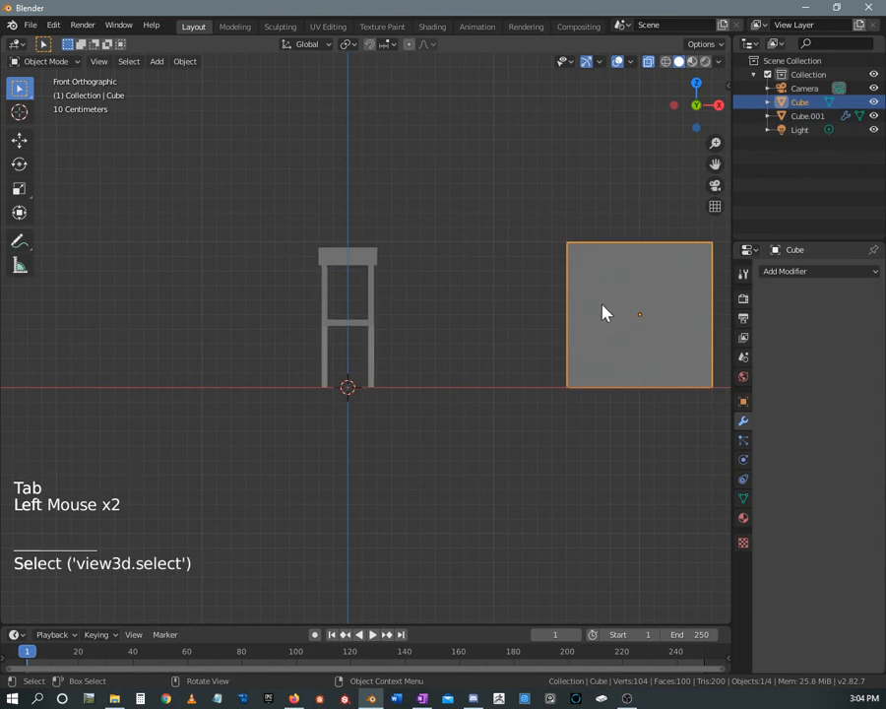
pyautogui.press('x')
pyautogui.click(547, 312)
pyautogui.press('KP_1')
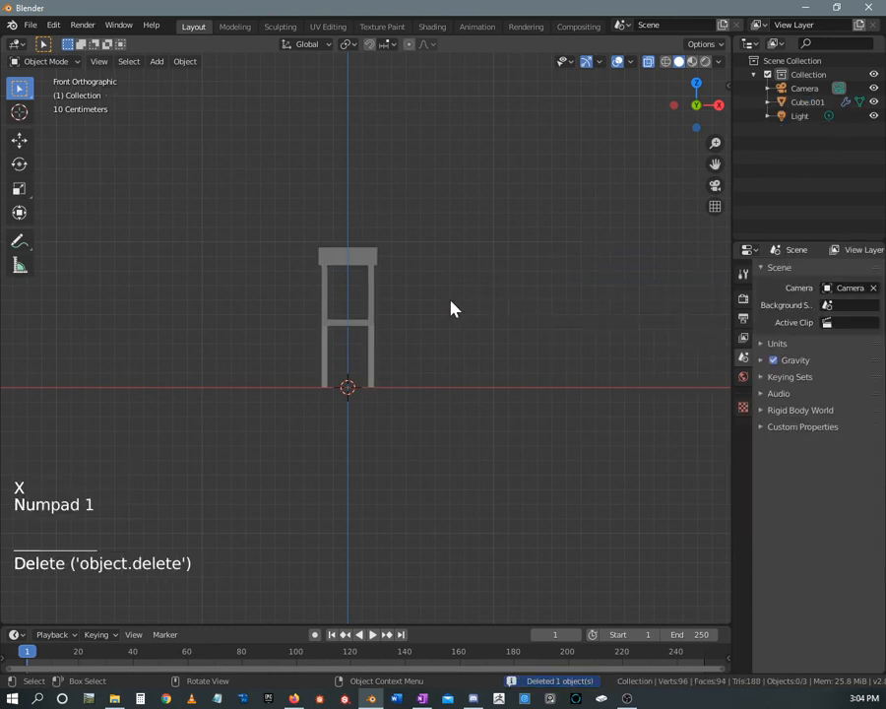
# Step: In edit mode, move the chair's backrest block about 0.06 m backward and 0.03 m down in side view, slanting the upper back posts
pyautogui.moveTo(412, 288); pyautogui.dragTo(370, 316, button='middle')
pyautogui.press('KP_1')
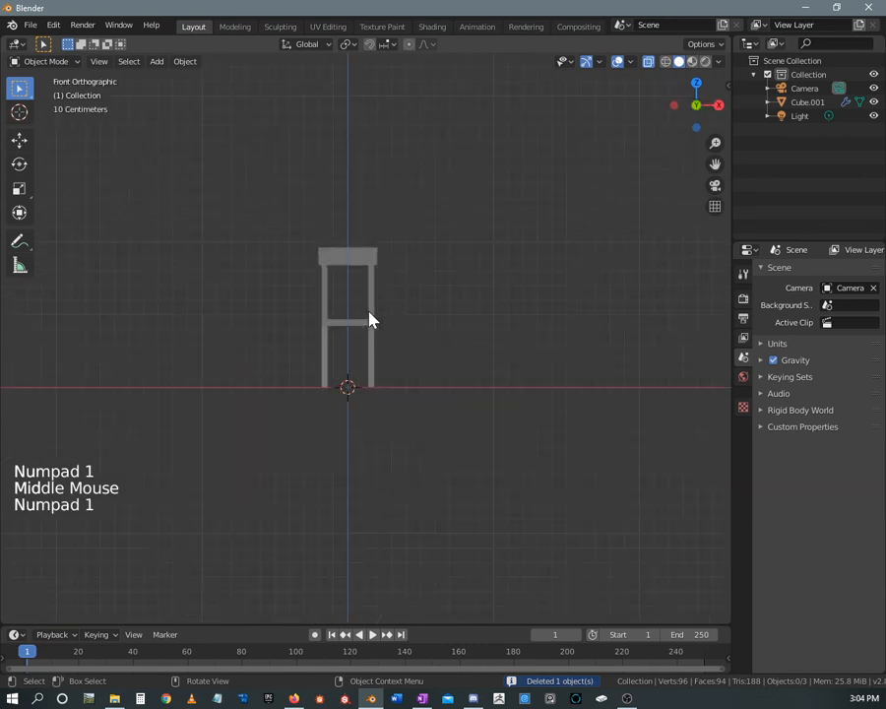
pyautogui.press('KP_3')
pyautogui.scroll(5, 406, 256)
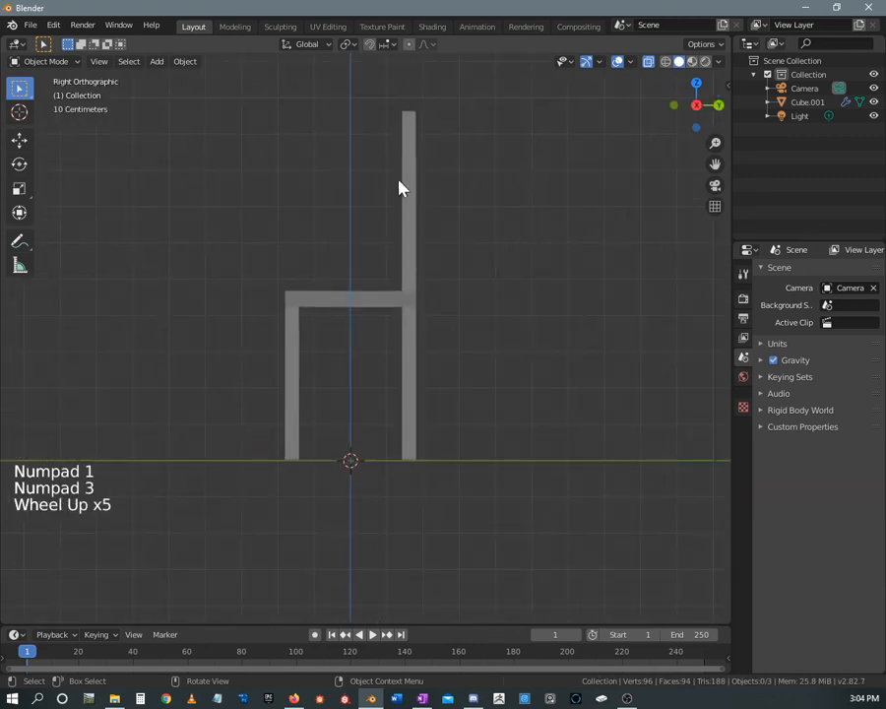
pyautogui.press('Tab')
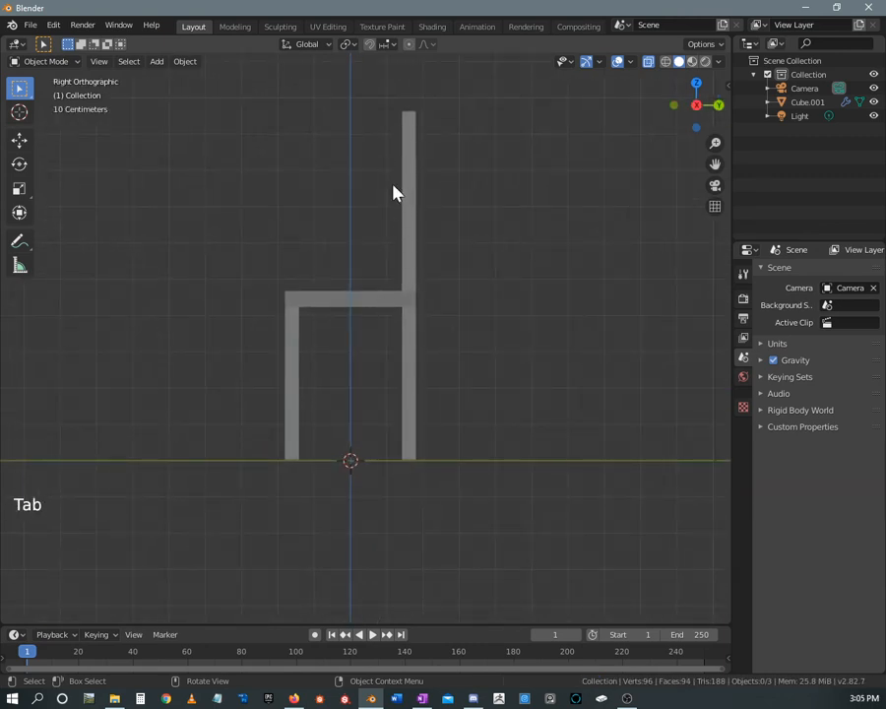
pyautogui.click(409, 149)
pyautogui.press('Tab')
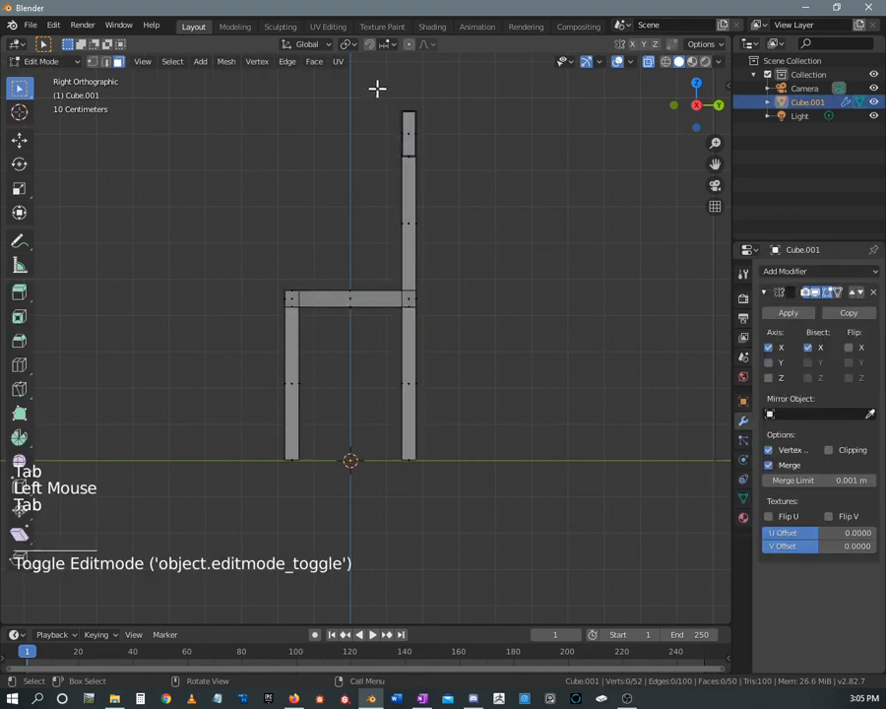
pyautogui.moveTo(377, 88); pyautogui.dragTo(487, 196)
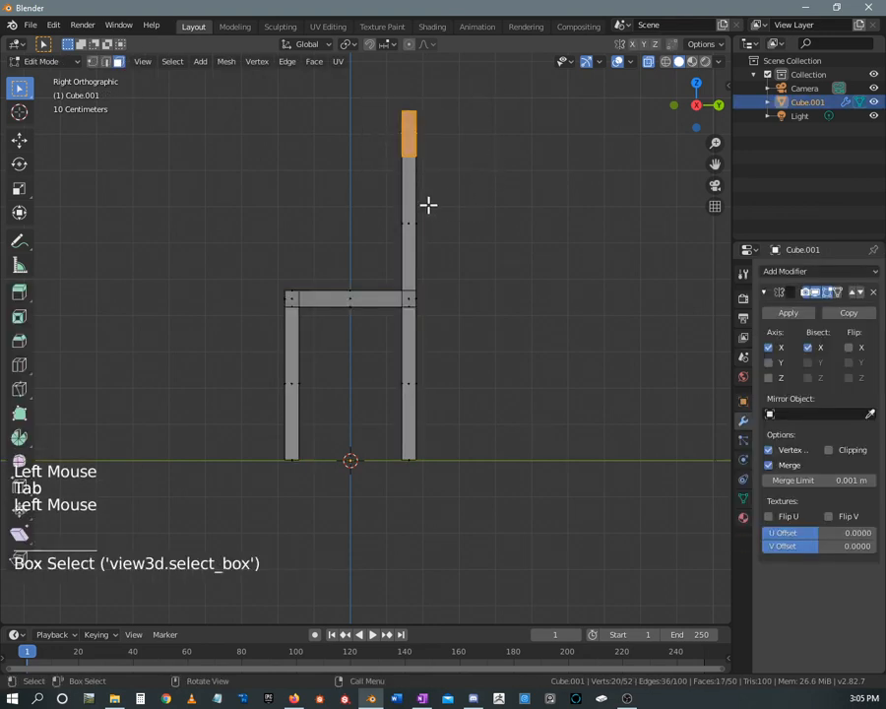
pyautogui.press('g')
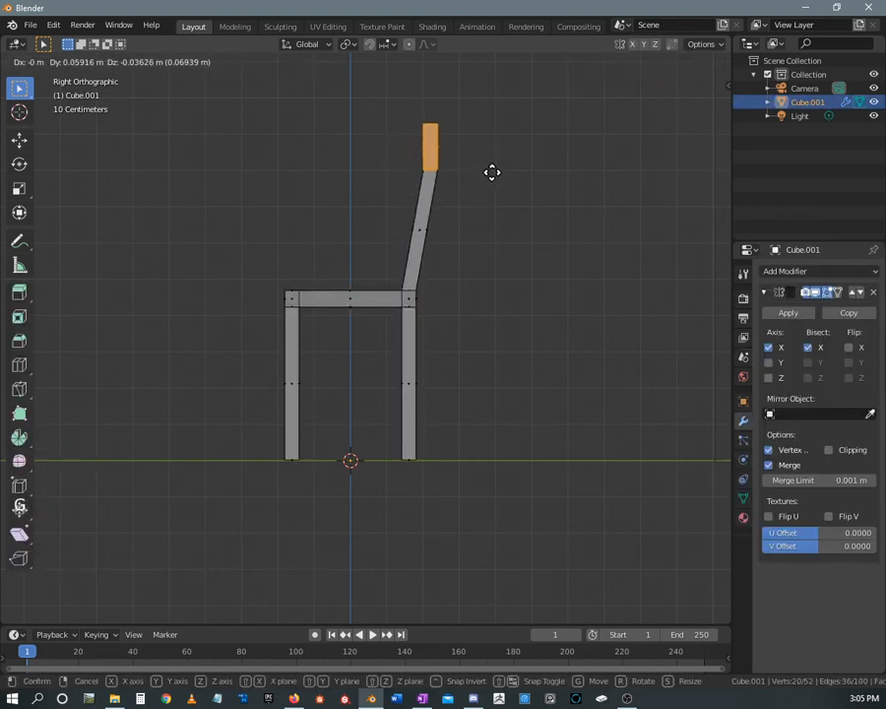
pyautogui.click(492, 170)
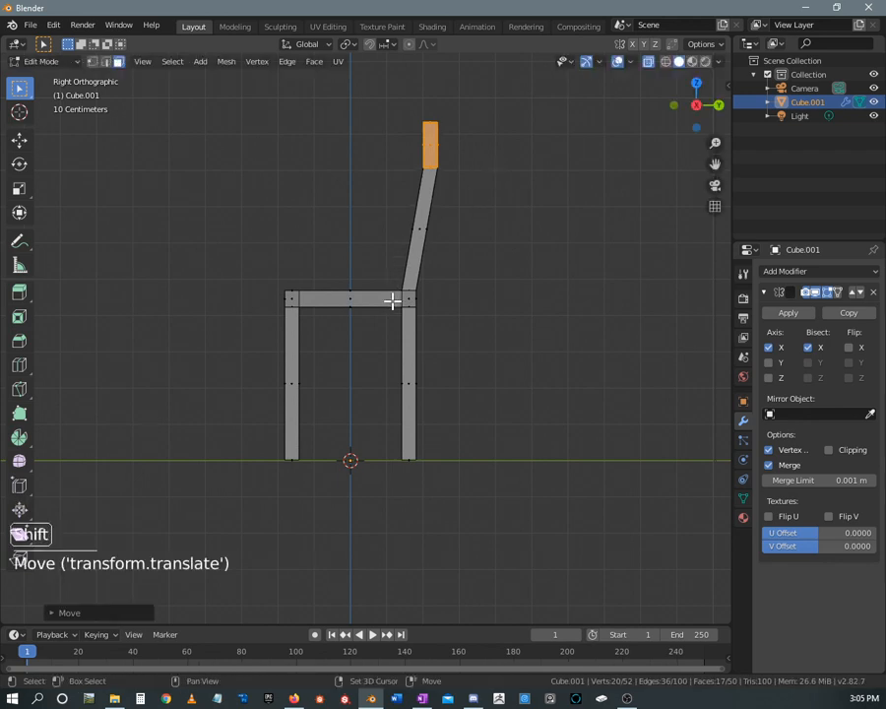
# Step: Clear the backrest selection and examine the chair's legs, seat and slanted back in perspective
pyautogui.keyDown('shift'); pyautogui.moveTo(394, 300); pyautogui.dragTo(411, 187, button='middle'); pyautogui.keyUp('shift')
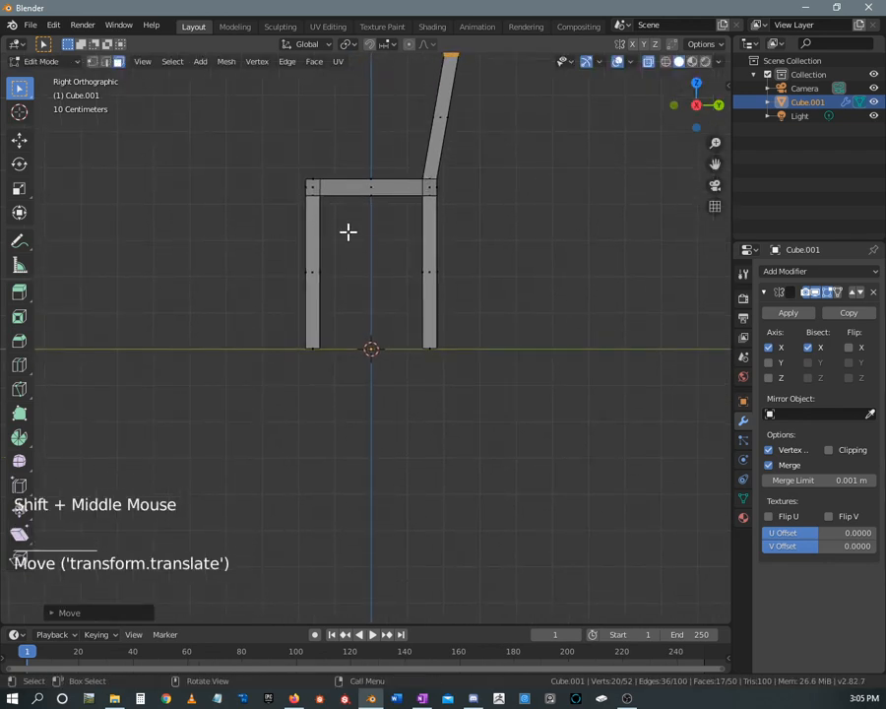
pyautogui.moveTo(348, 232); pyautogui.dragTo(557, 273, button='middle')
pyautogui.scroll(-3, 415, 257)
pyautogui.scroll(1, 439, 243)
pyautogui.scroll(2, 471, 237)
pyautogui.moveTo(512, 233); pyautogui.dragTo(466, 237, button='middle')
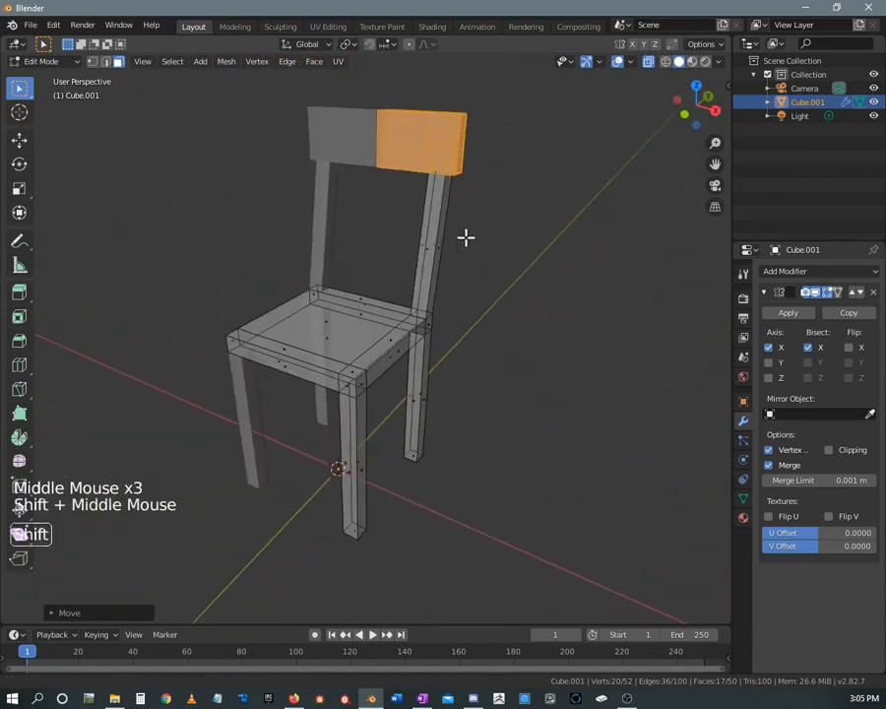
pyautogui.click(480, 223)
pyautogui.moveTo(411, 222); pyautogui.dragTo(390, 238, button='middle')
pyautogui.scroll(-1, 372, 230)
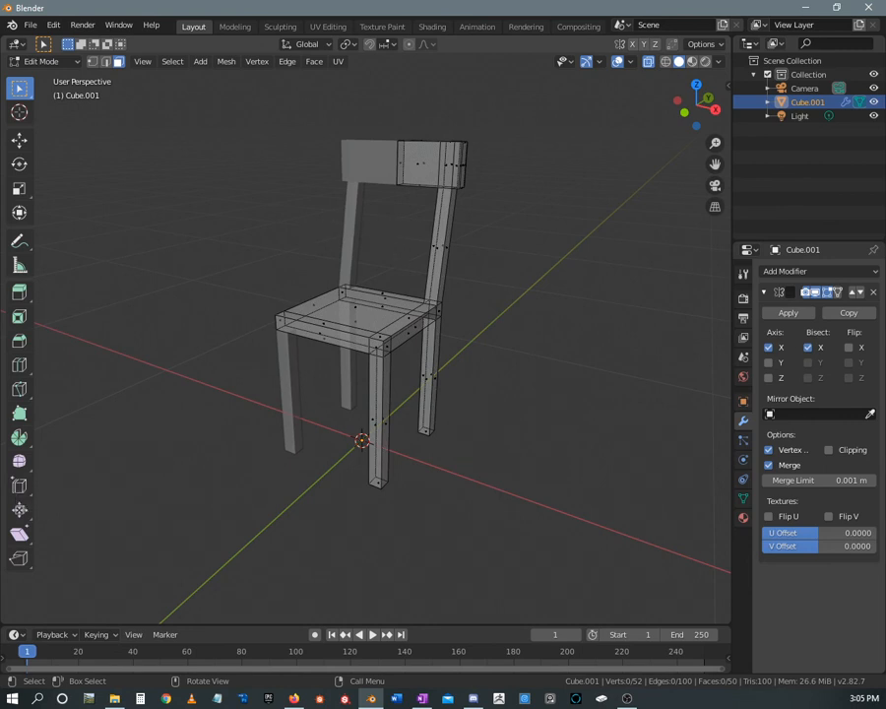
pyautogui.moveTo(281, 261); pyautogui.dragTo(294, 243, button='middle')
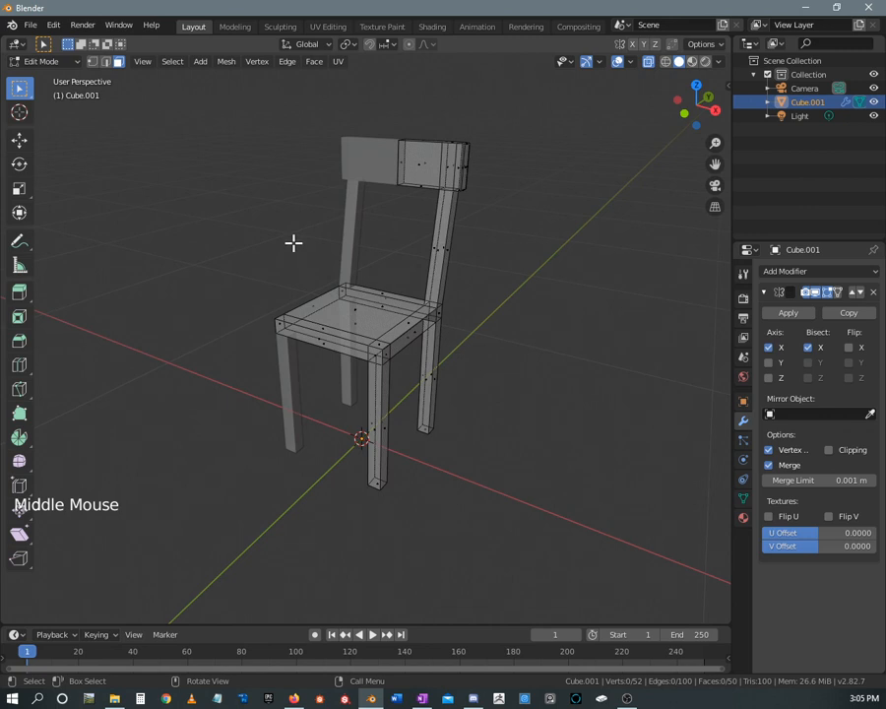